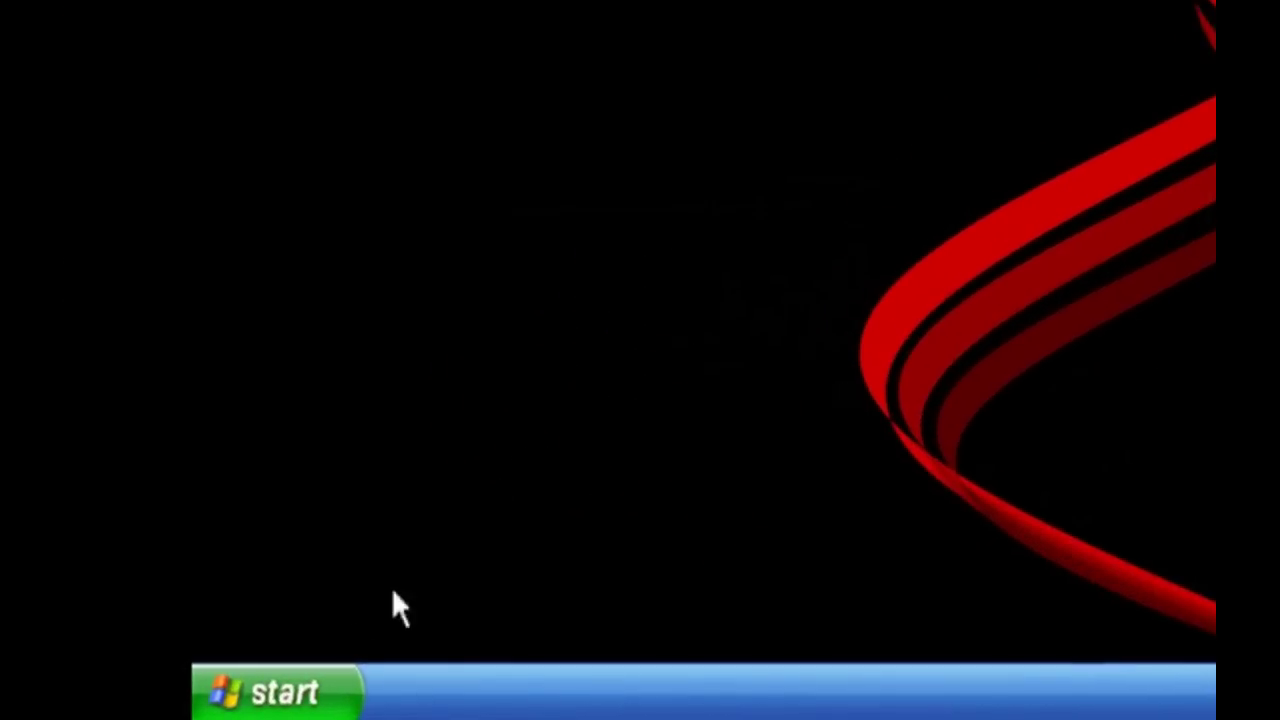
Run Disk Cleanup on drive C: with every file category checked, freeing 65,203 KB
click(177, 707)
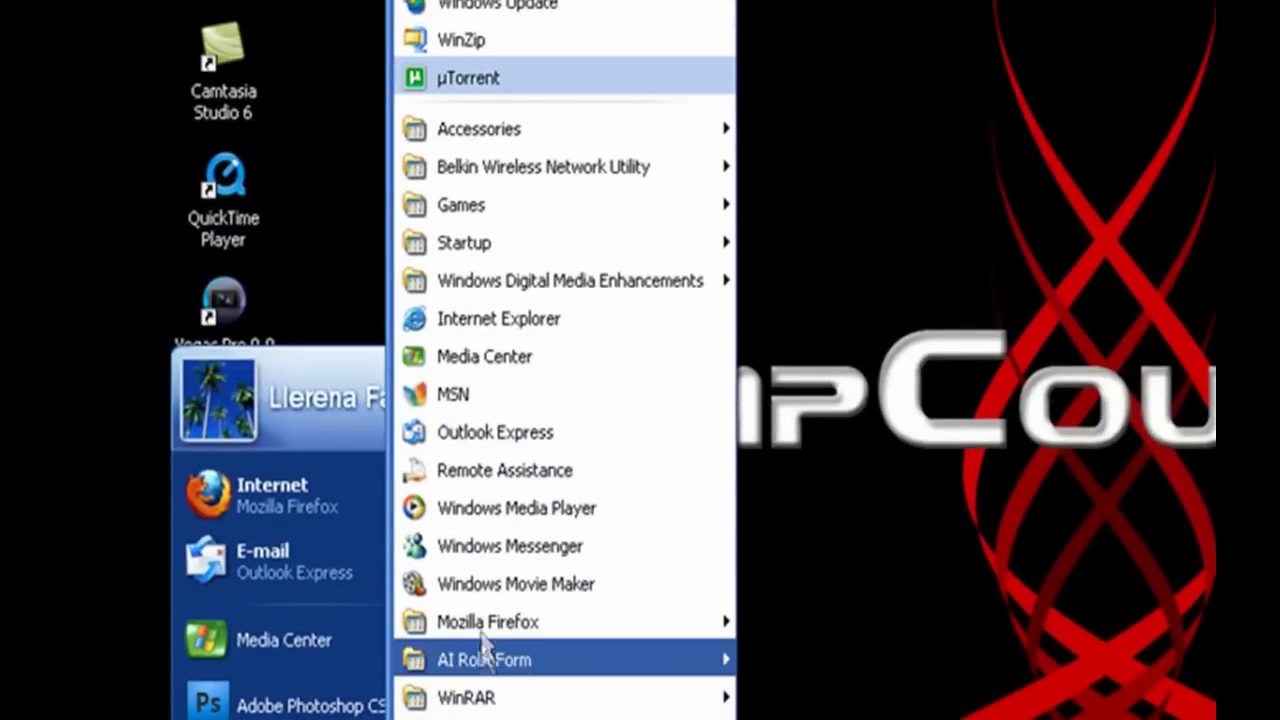
mouse_move(534, 143)
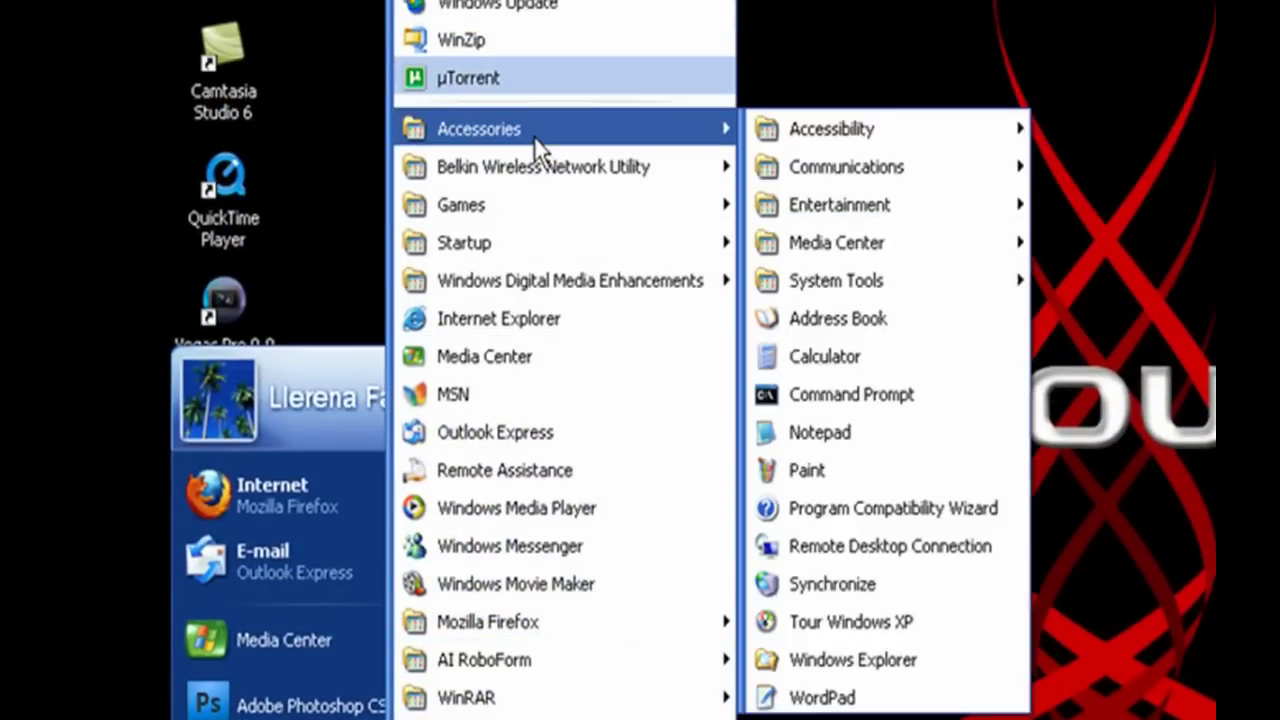
mouse_move(781, 275)
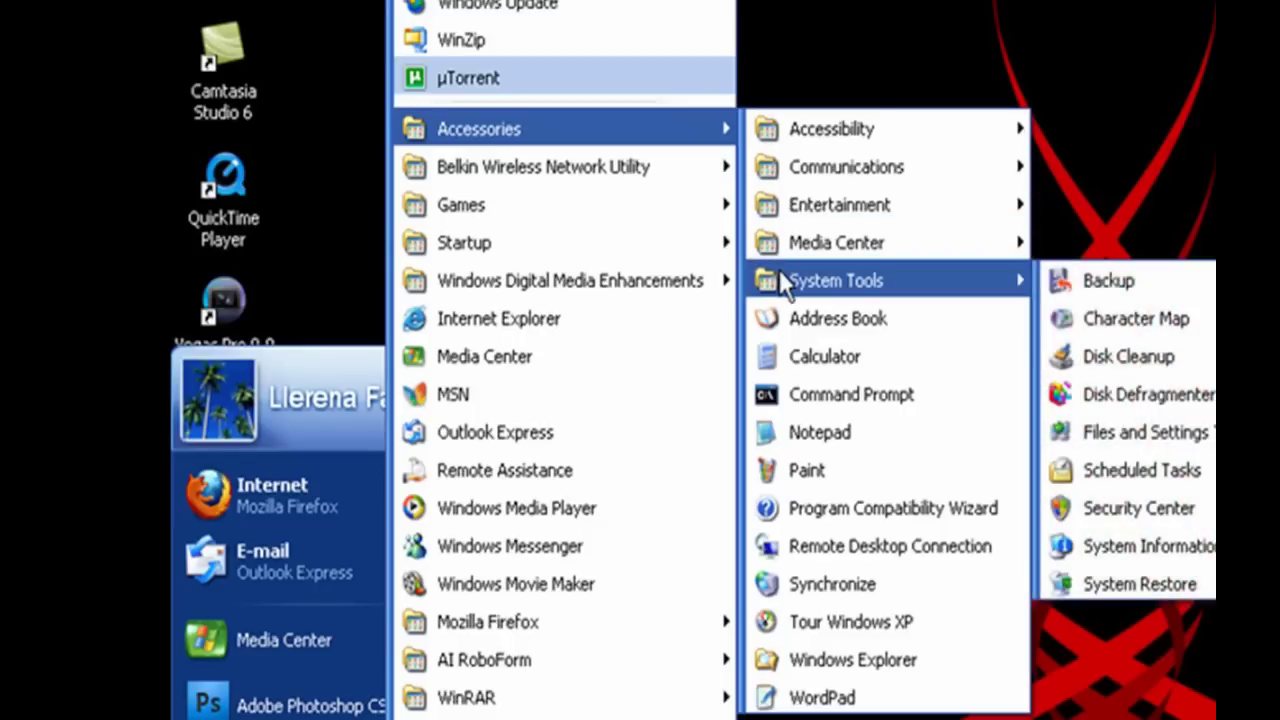
click(1060, 360)
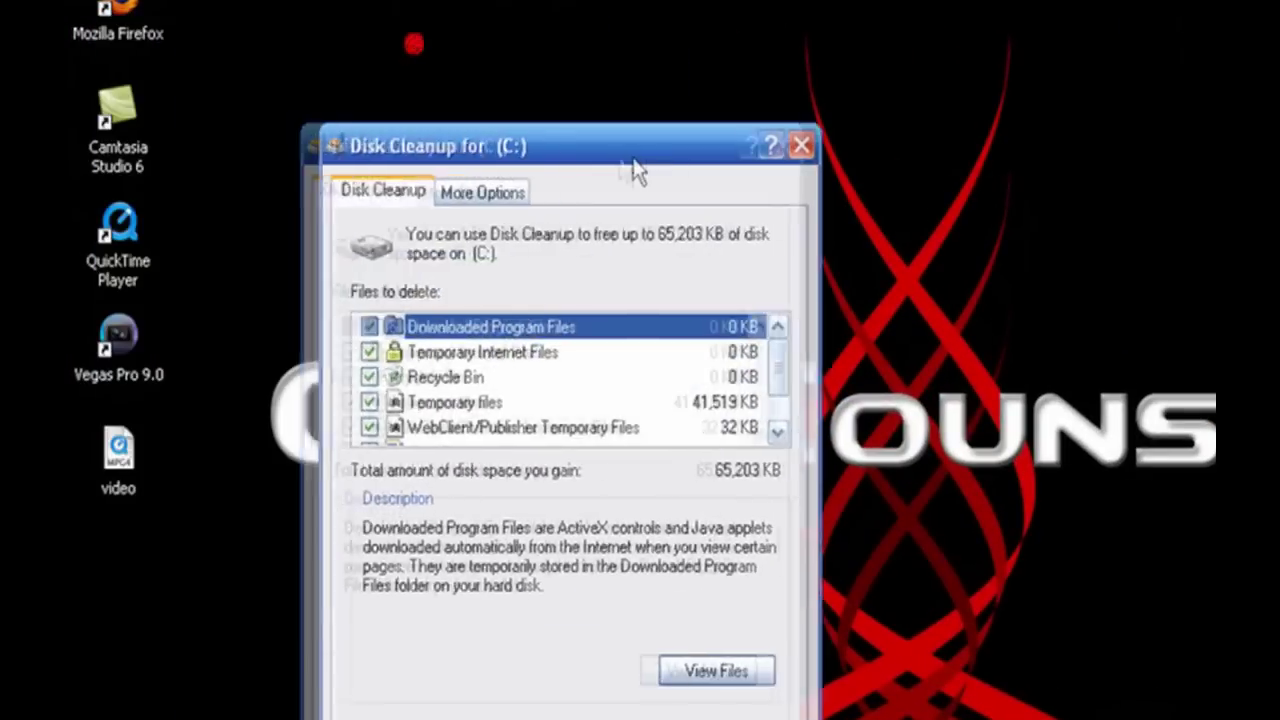
drag(638, 172, 731, 194)
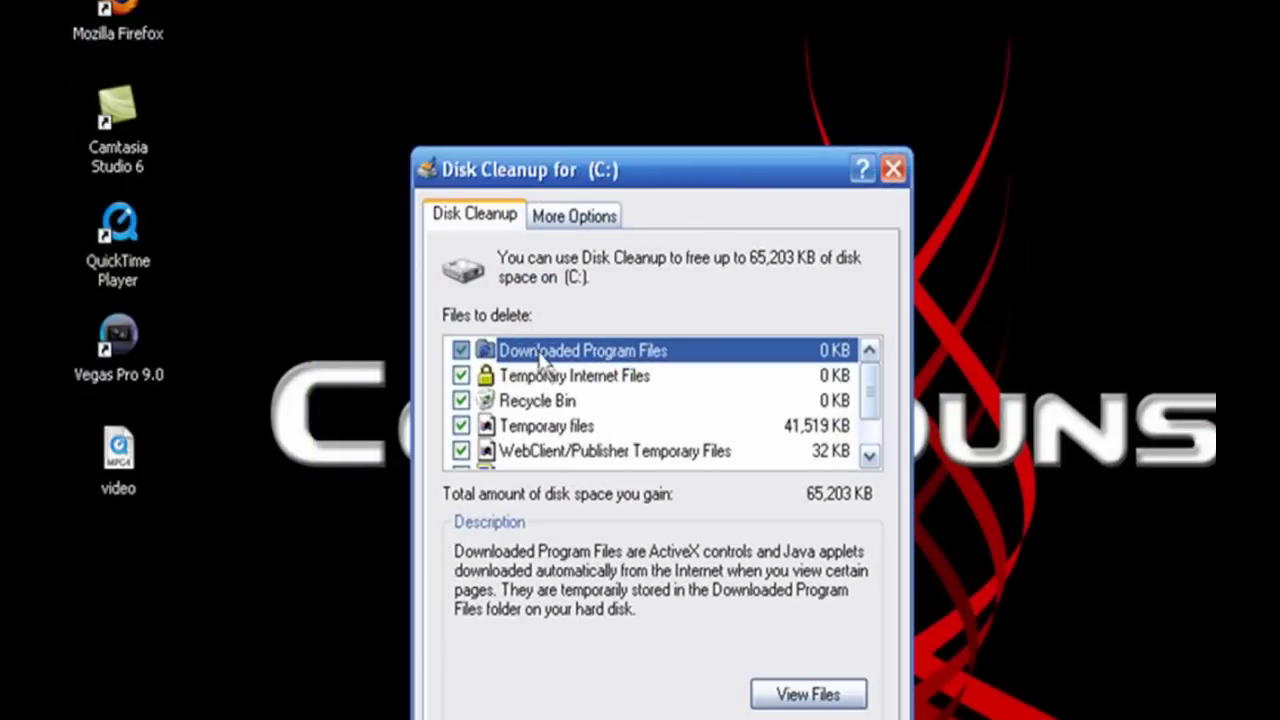
drag(867, 399, 869, 425)
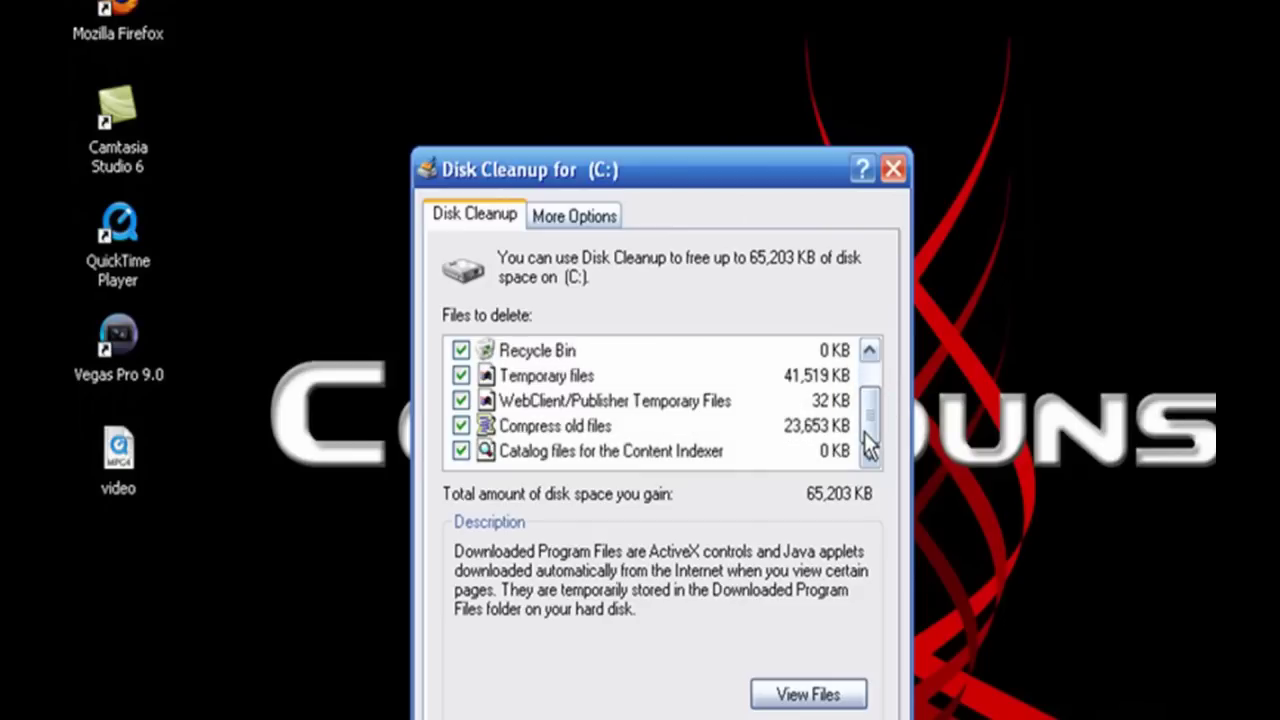
click(677, 686)
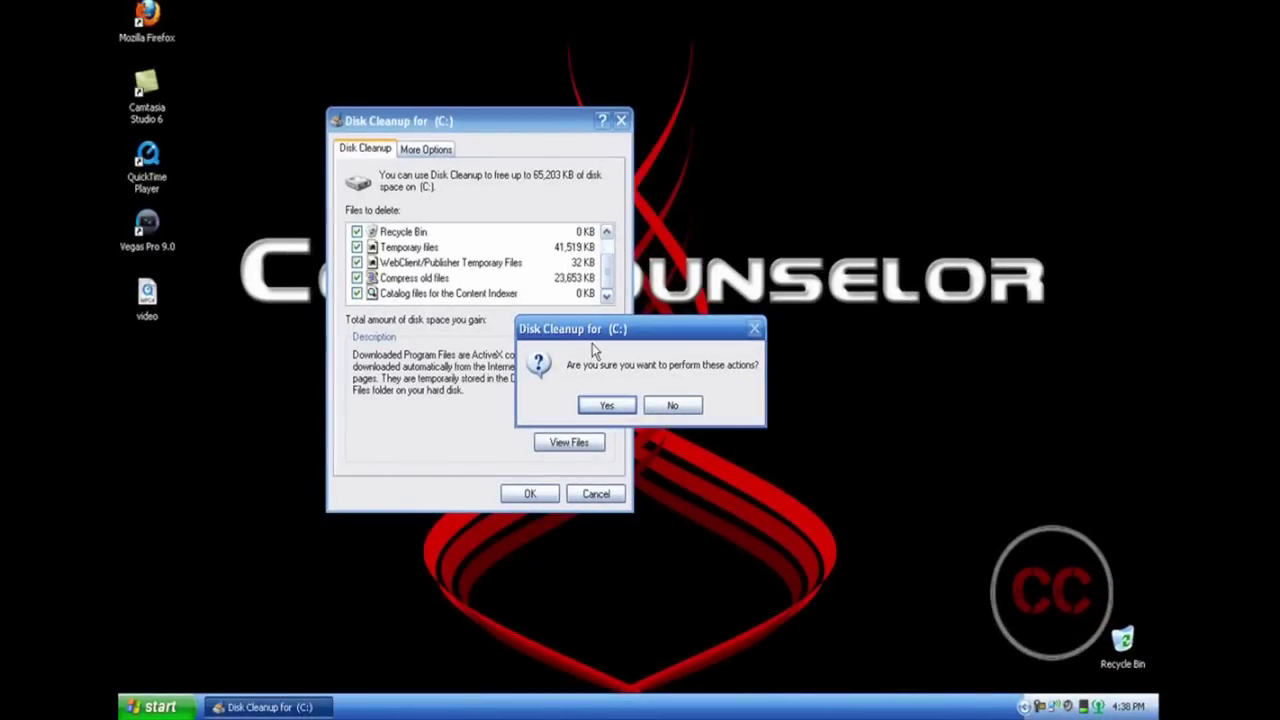
Confirm deleting the selected files and let Disk Cleanup finish on drive C:
click(596, 404)
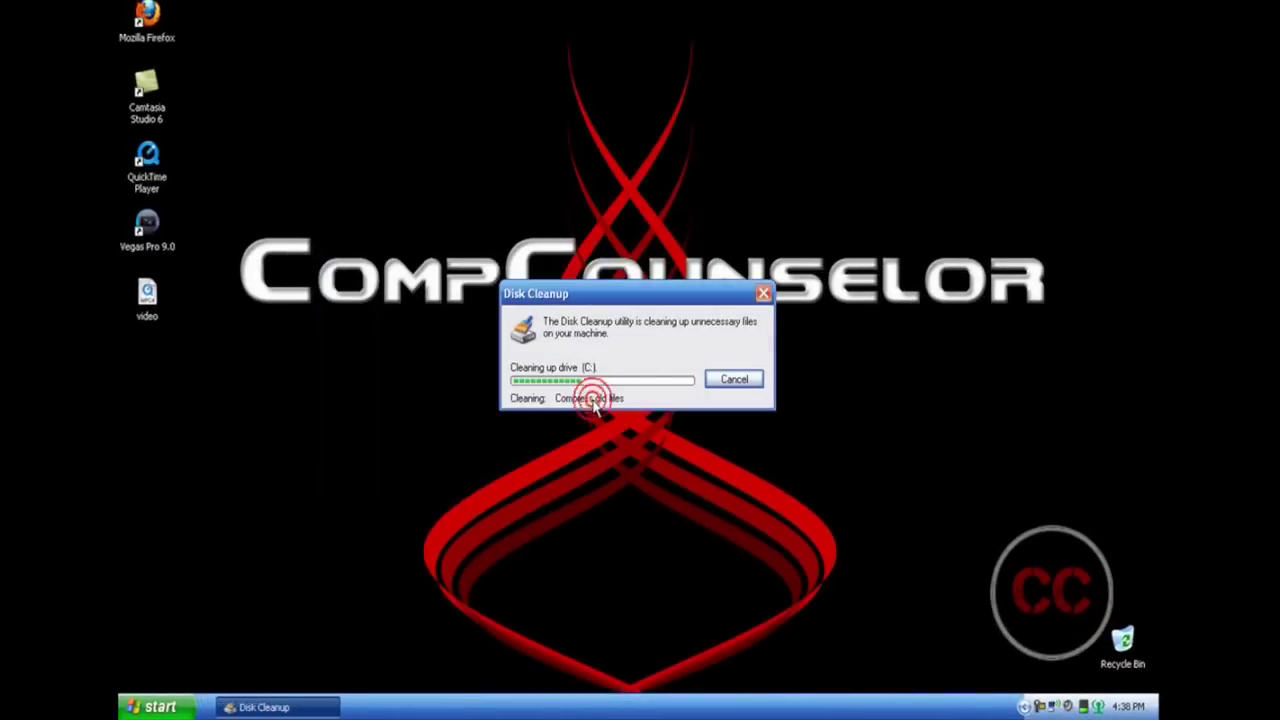
drag(591, 293, 518, 261)
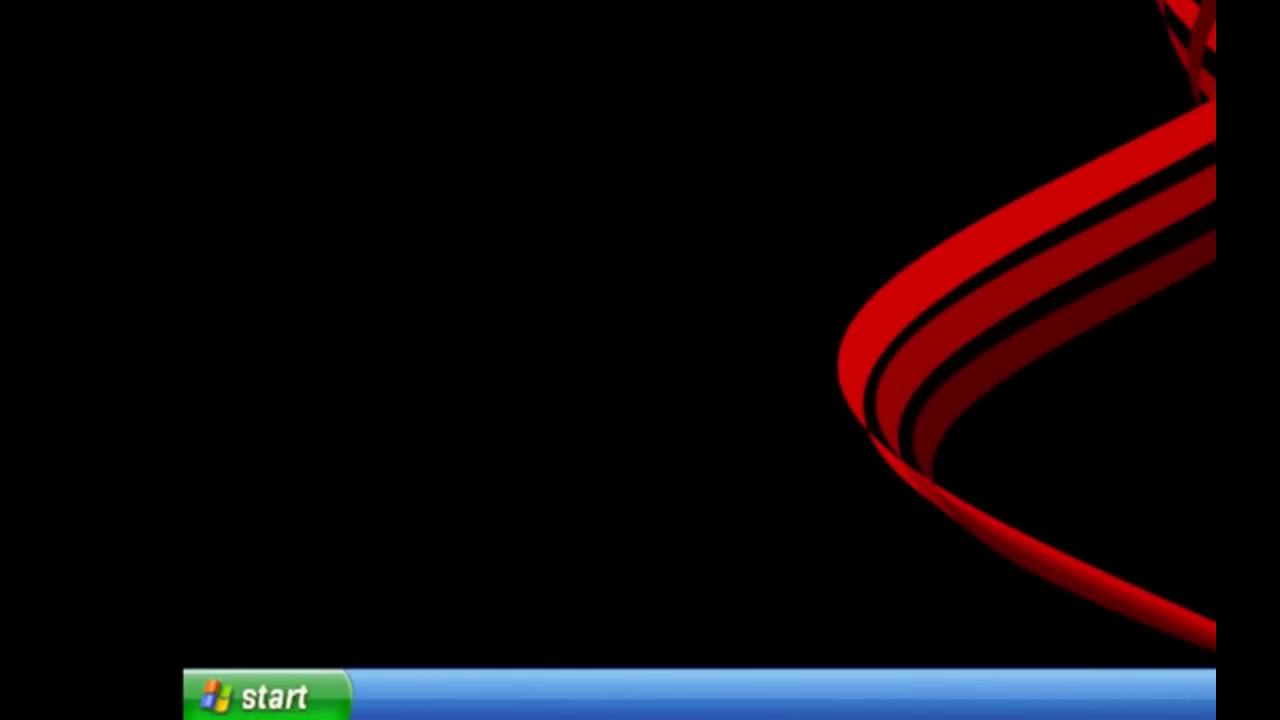
Launch Disk Defragmenter from Accessories > System Tools
click(340, 685)
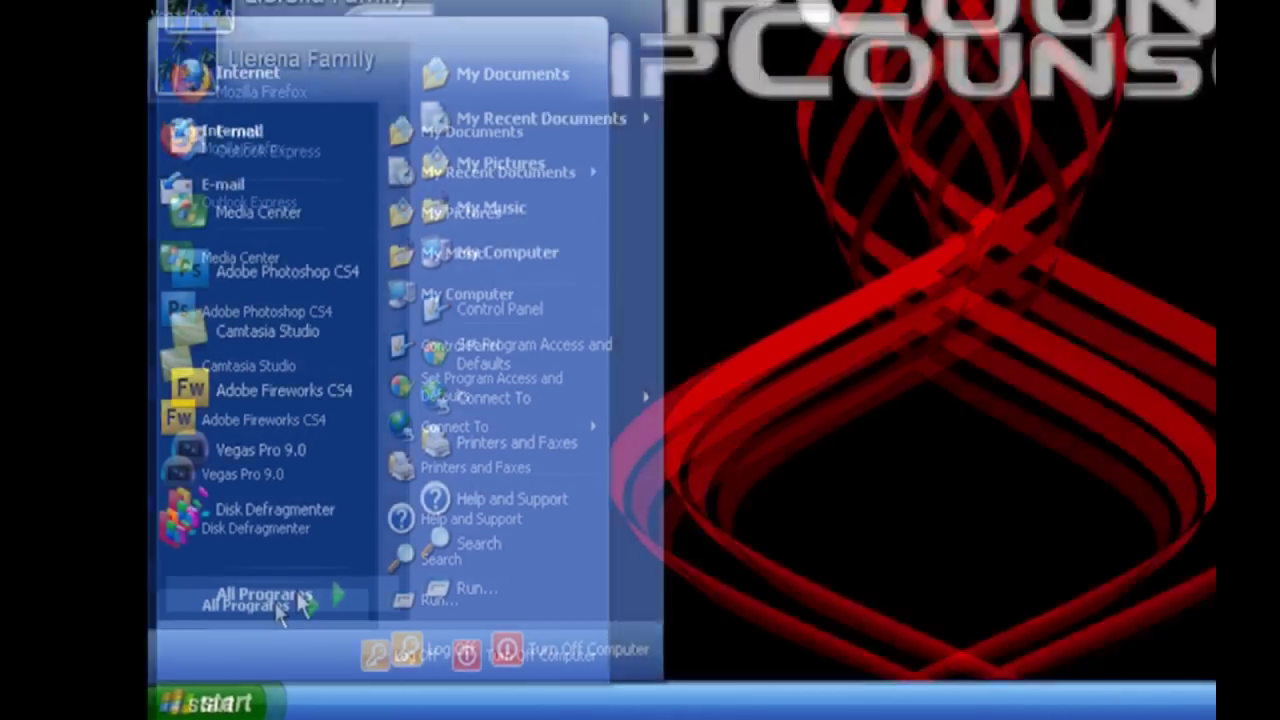
click(340, 560)
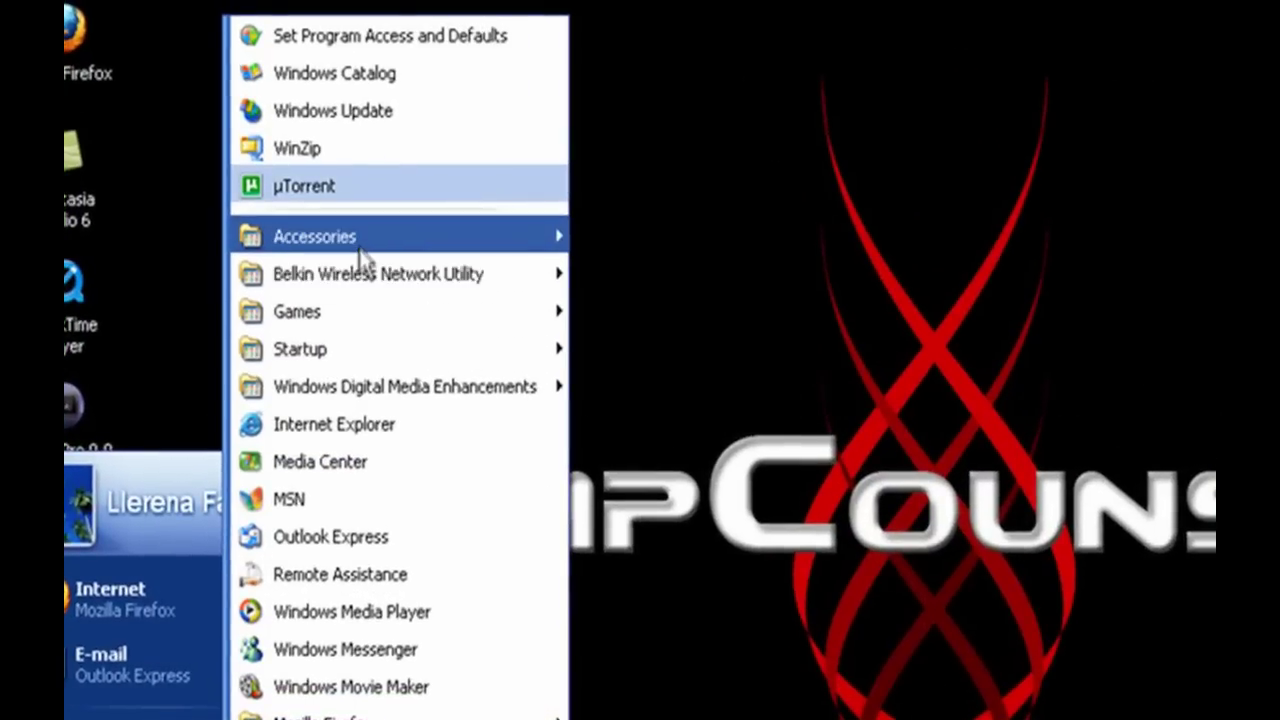
mouse_move(350, 219)
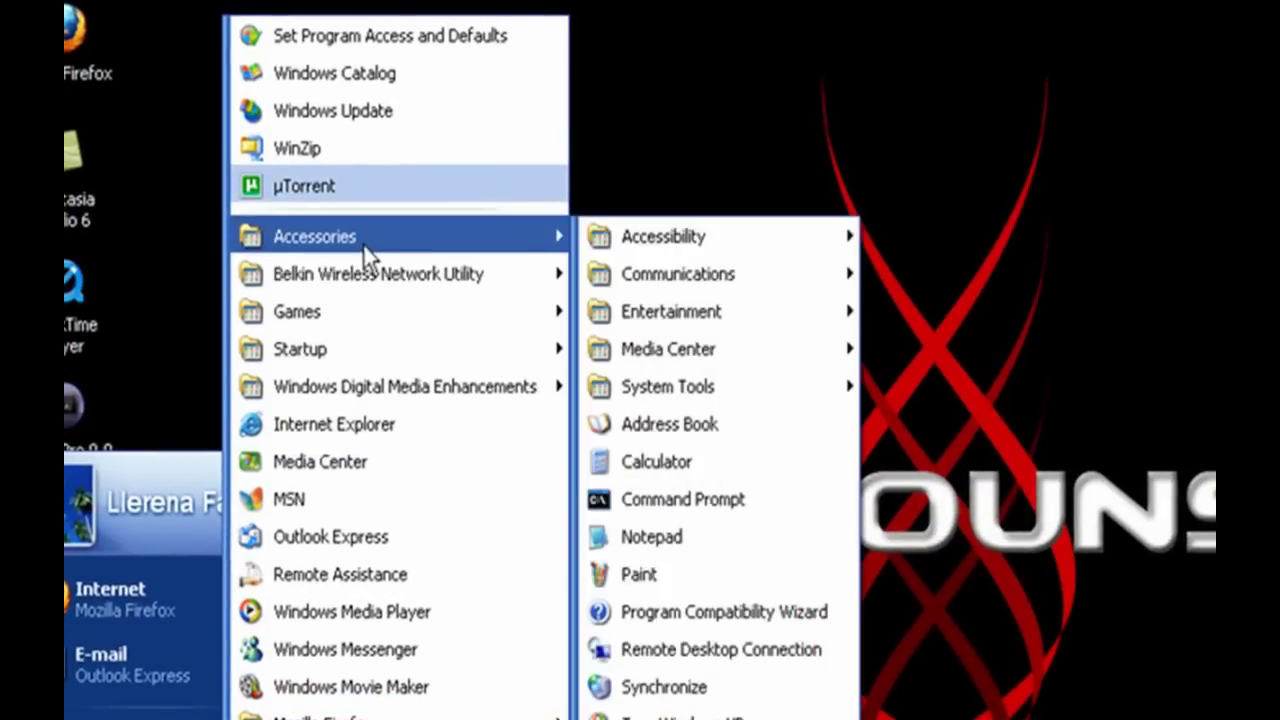
mouse_move(631, 390)
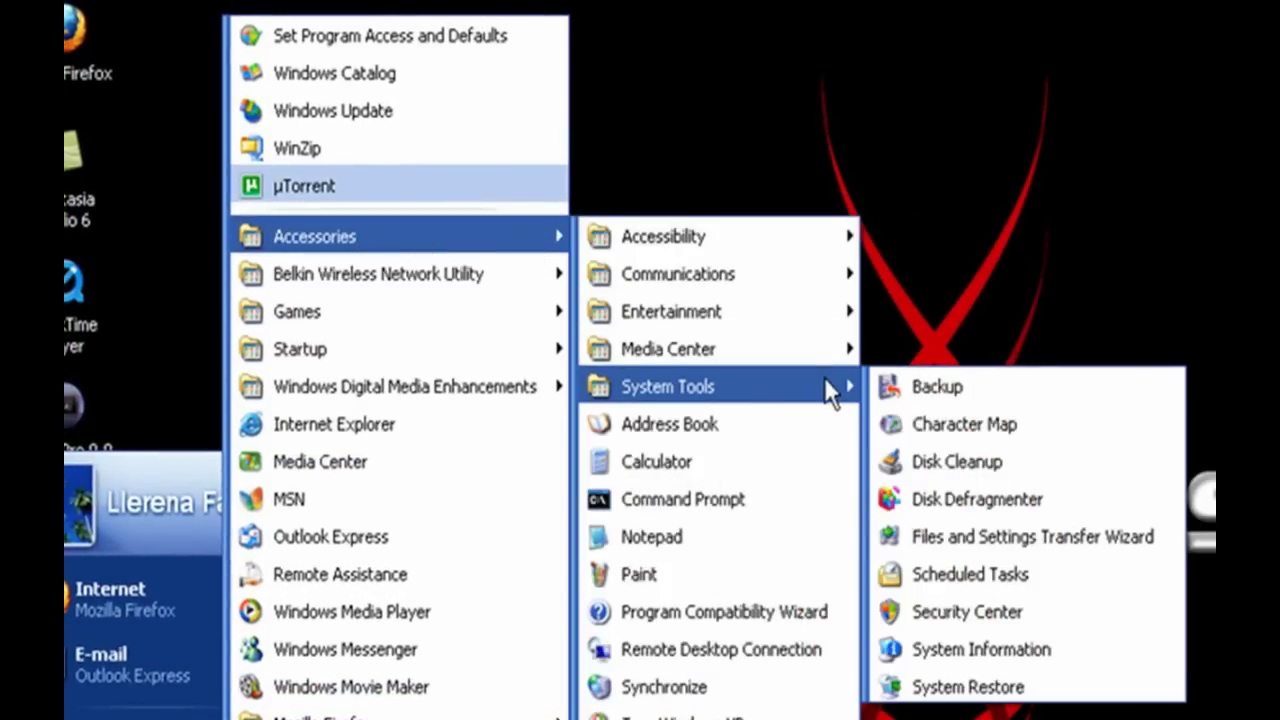
click(977, 499)
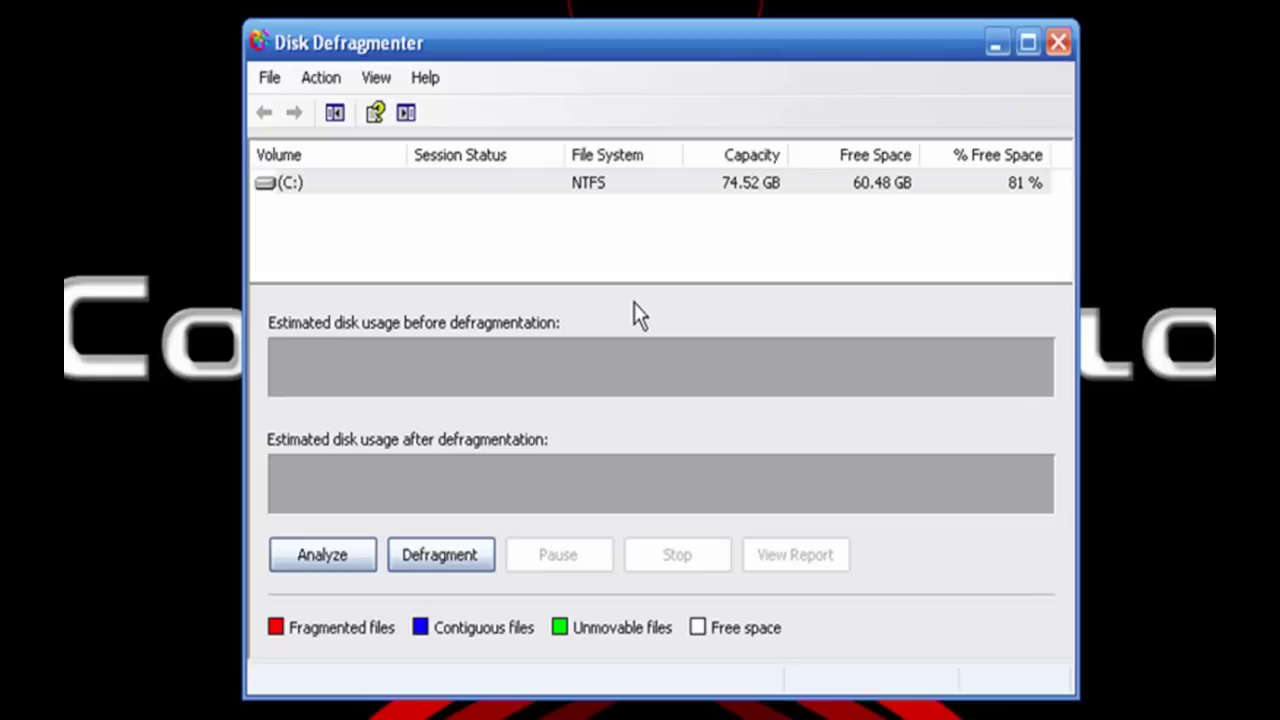
Defragment volume C: and wait until the completion message appears
click(440, 555)
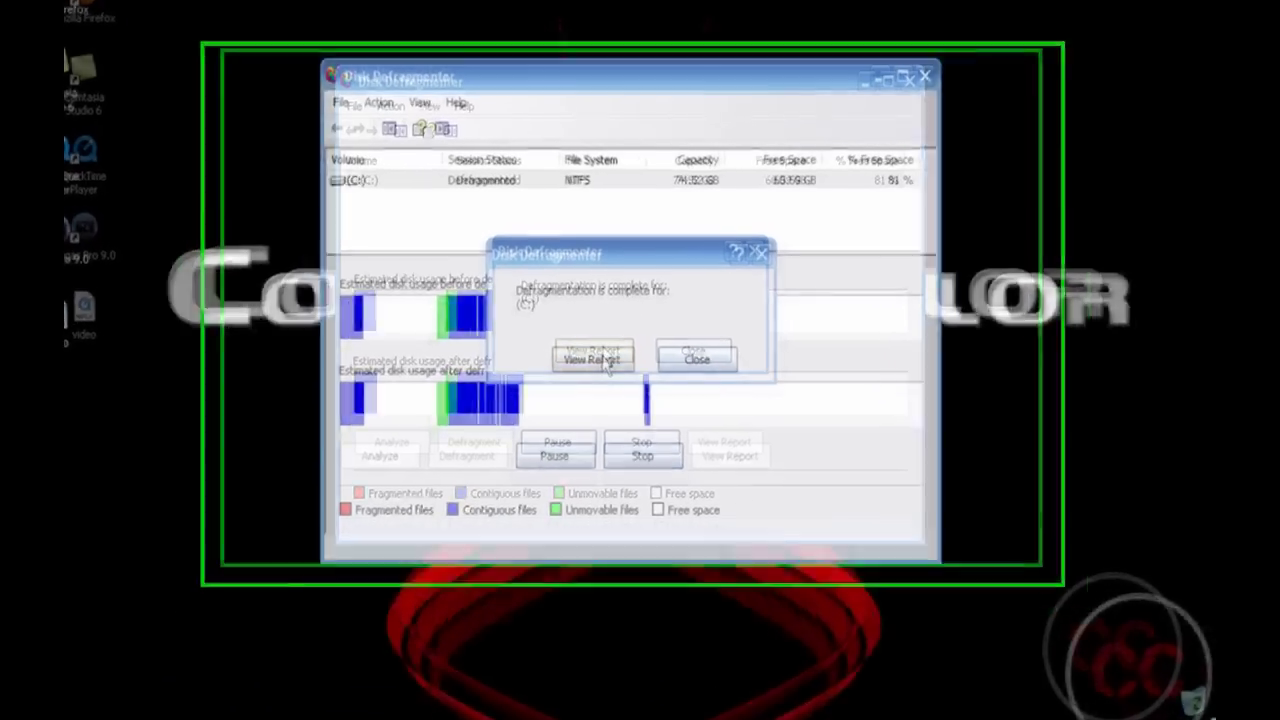
Review the C: defragmentation report's volume and file fragmentation figures, then close it
click(603, 330)
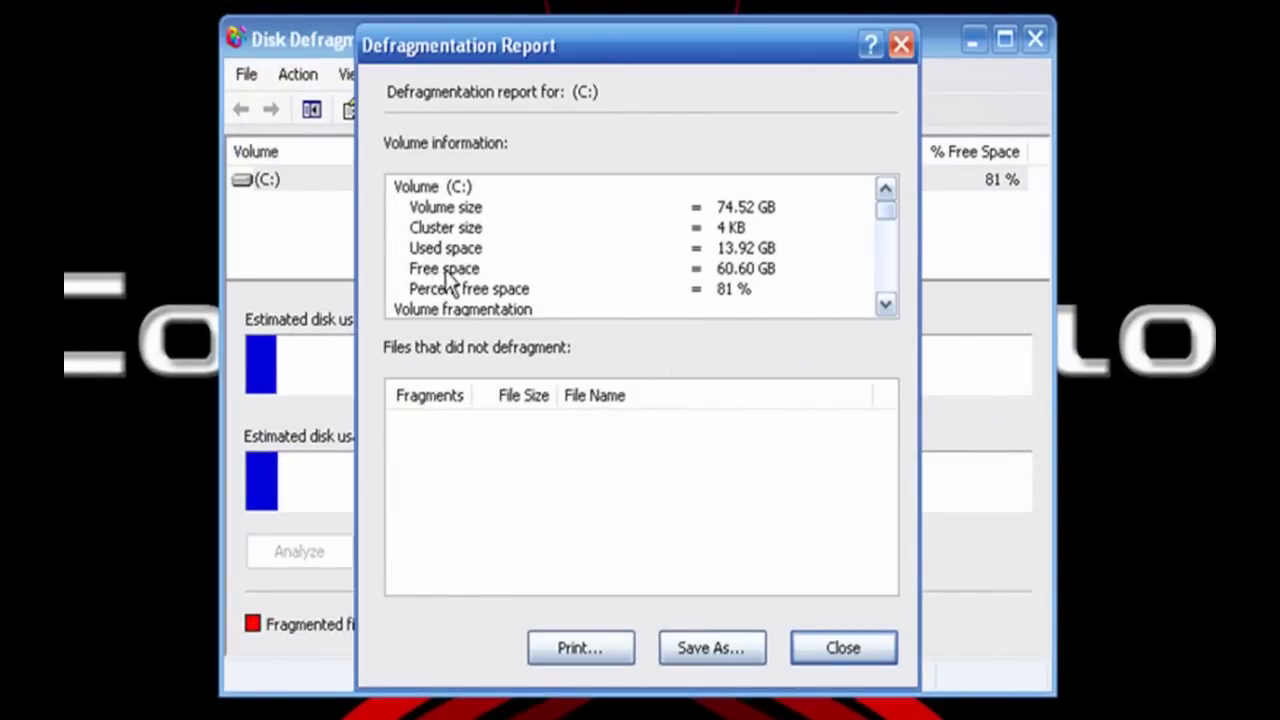
click(885, 304)
click(885, 304)
click(885, 304)
click(885, 304)
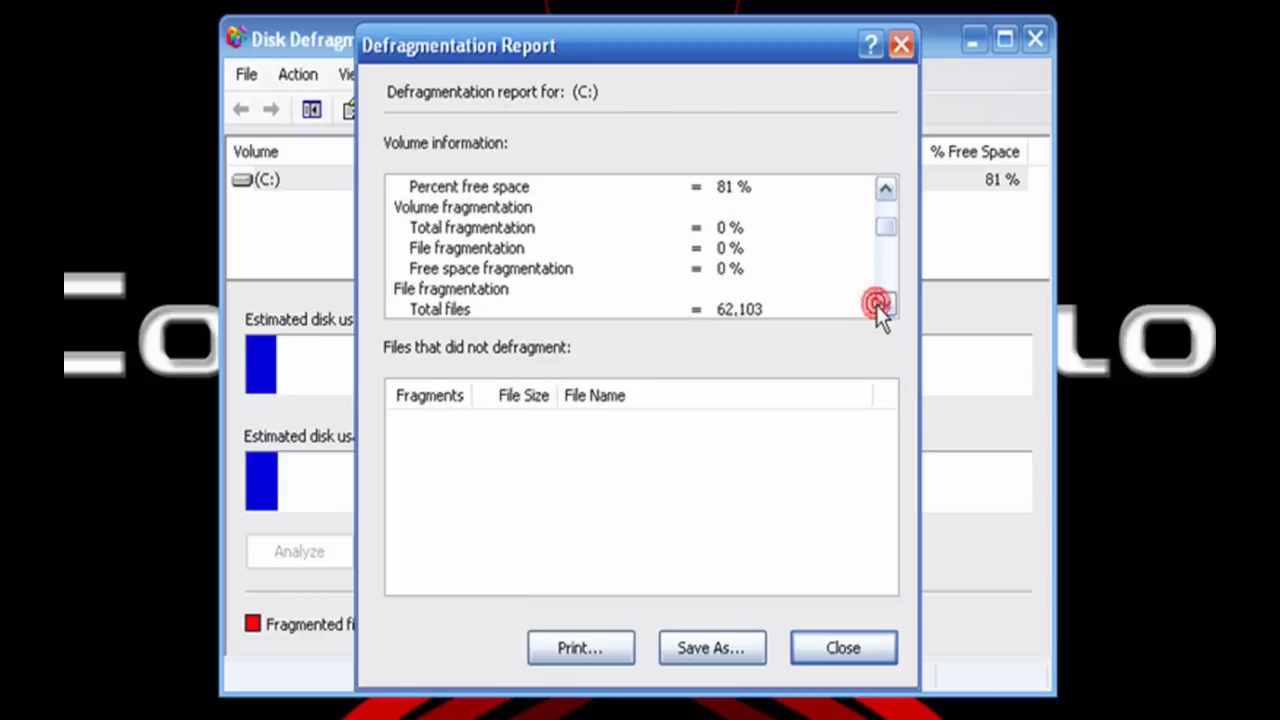
click(885, 304)
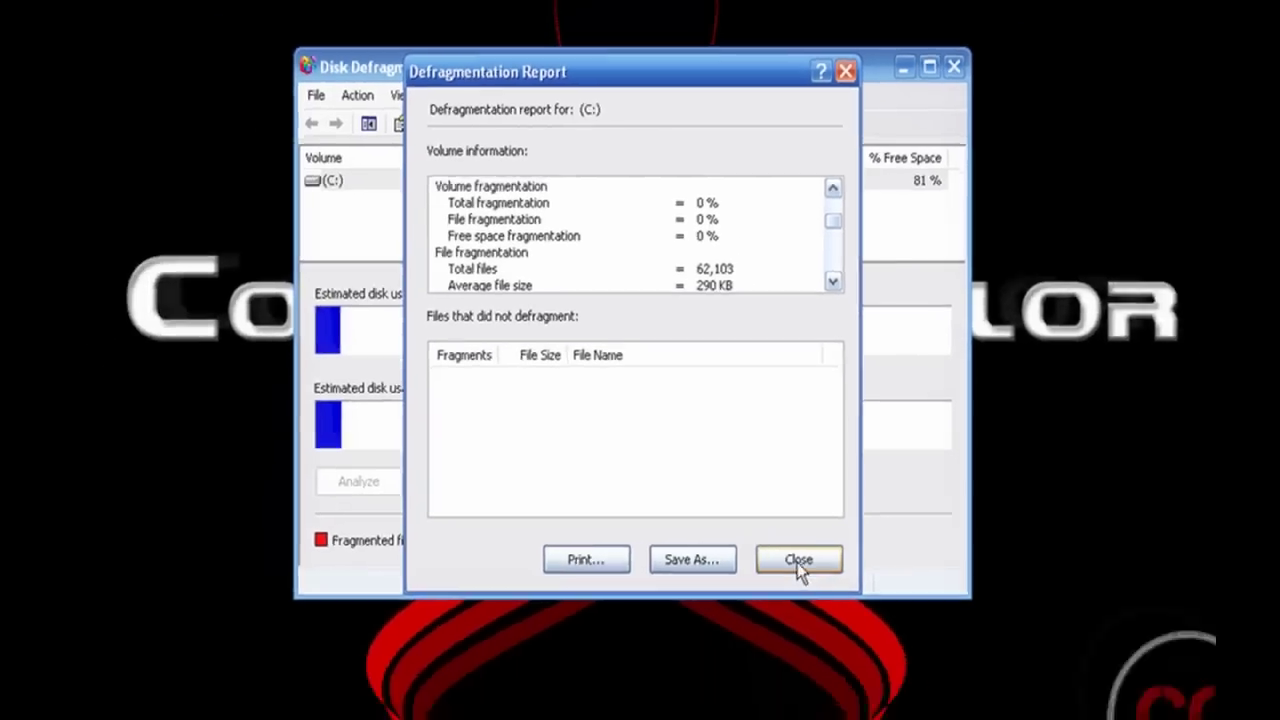
click(843, 648)
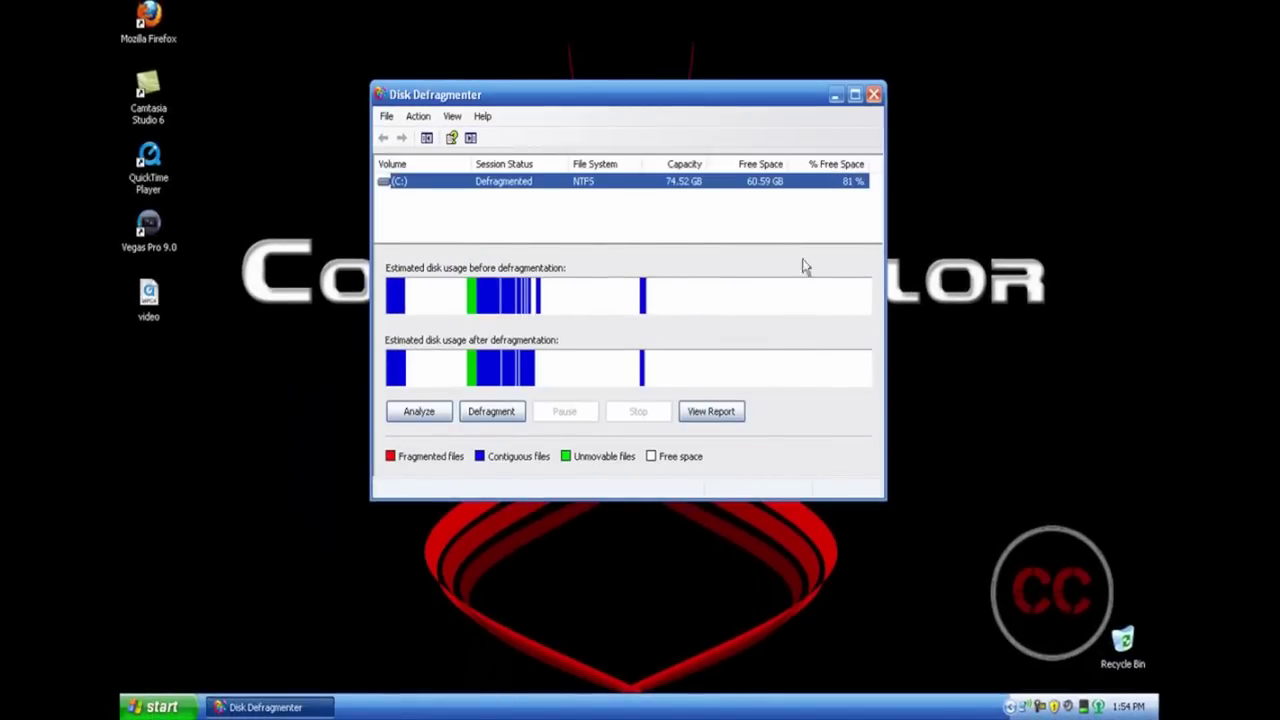
Close Disk Defragmenter and clear the desktop icon selection
click(873, 94)
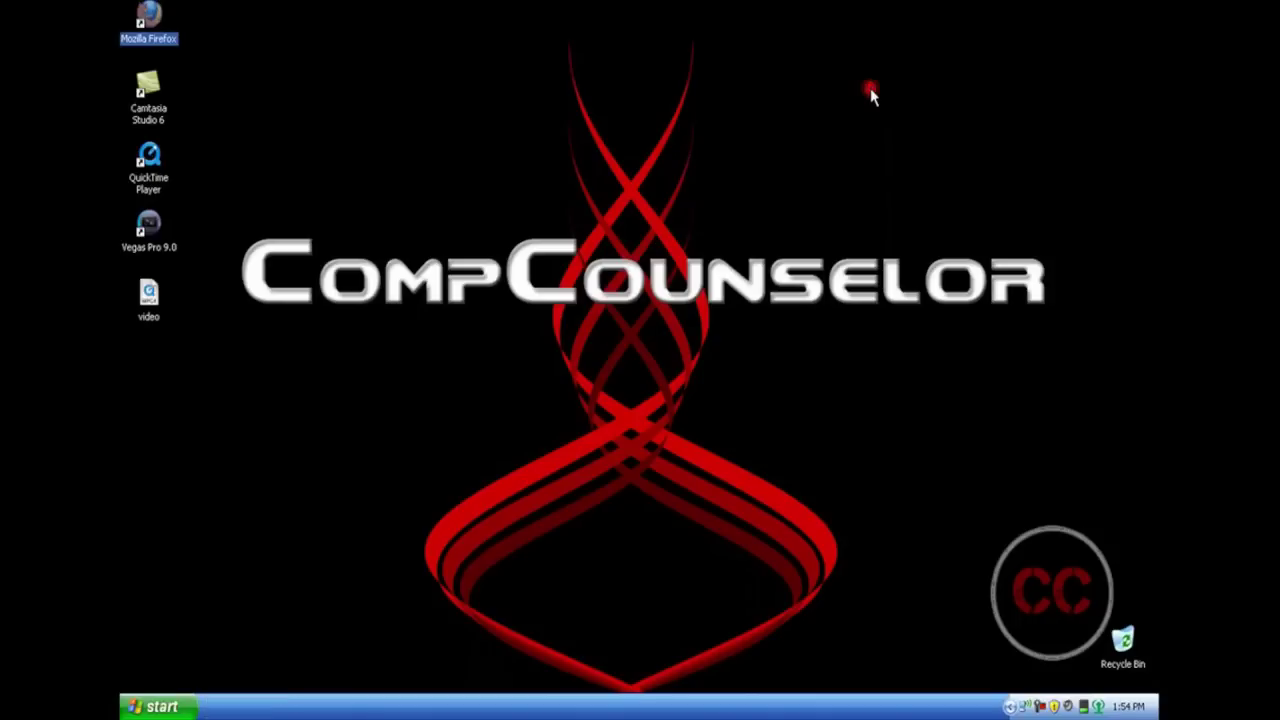
click(602, 340)
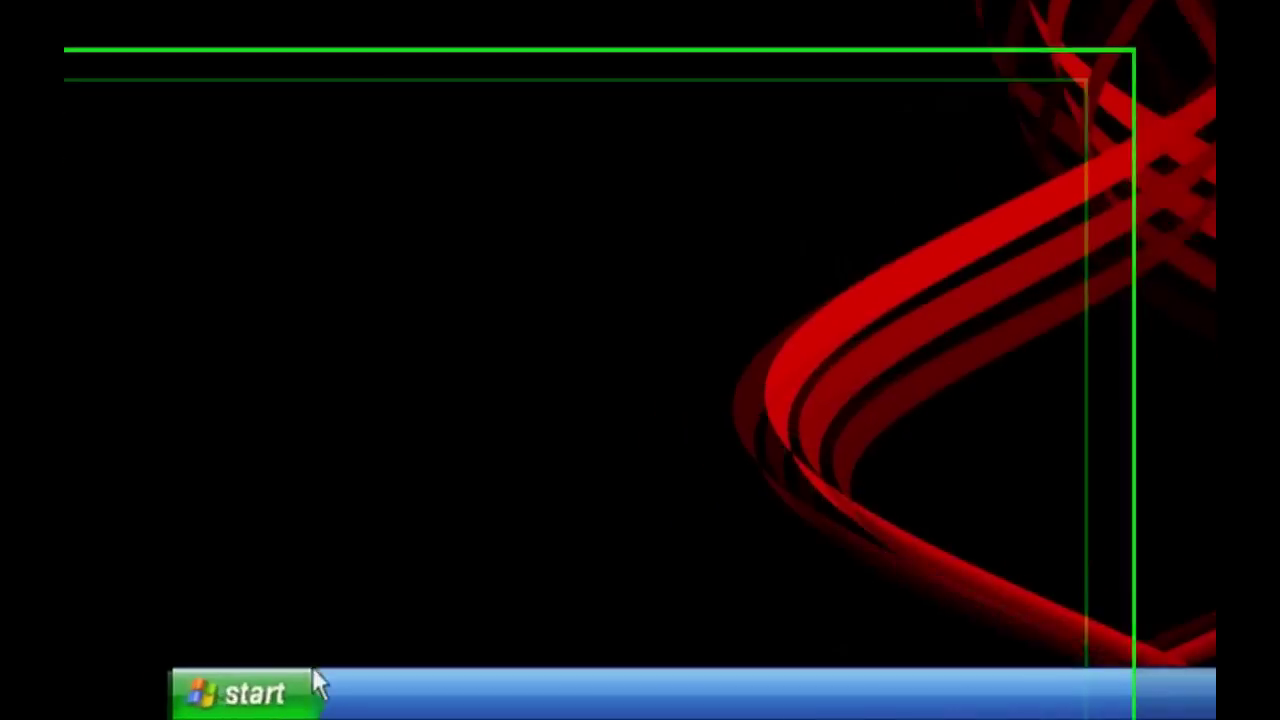
click(175, 706)
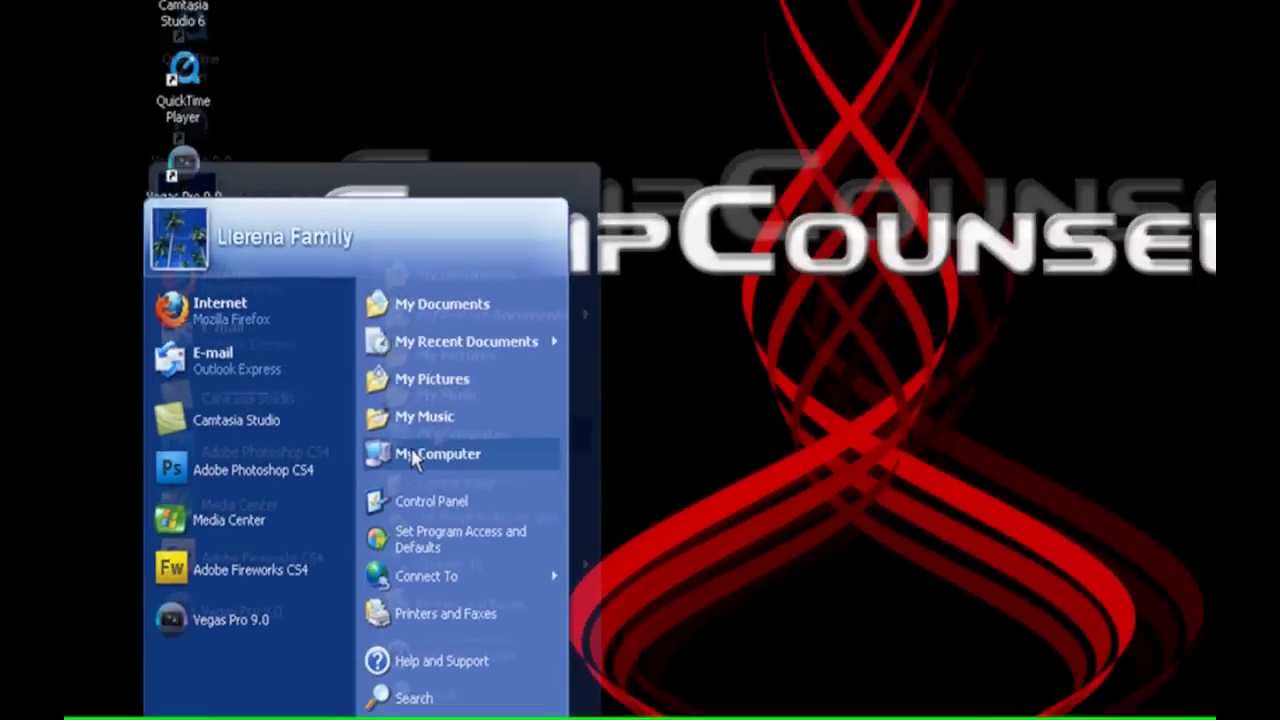
Open Local Disk (C:) Properties from My Computer and show its Tools tab
click(626, 301)
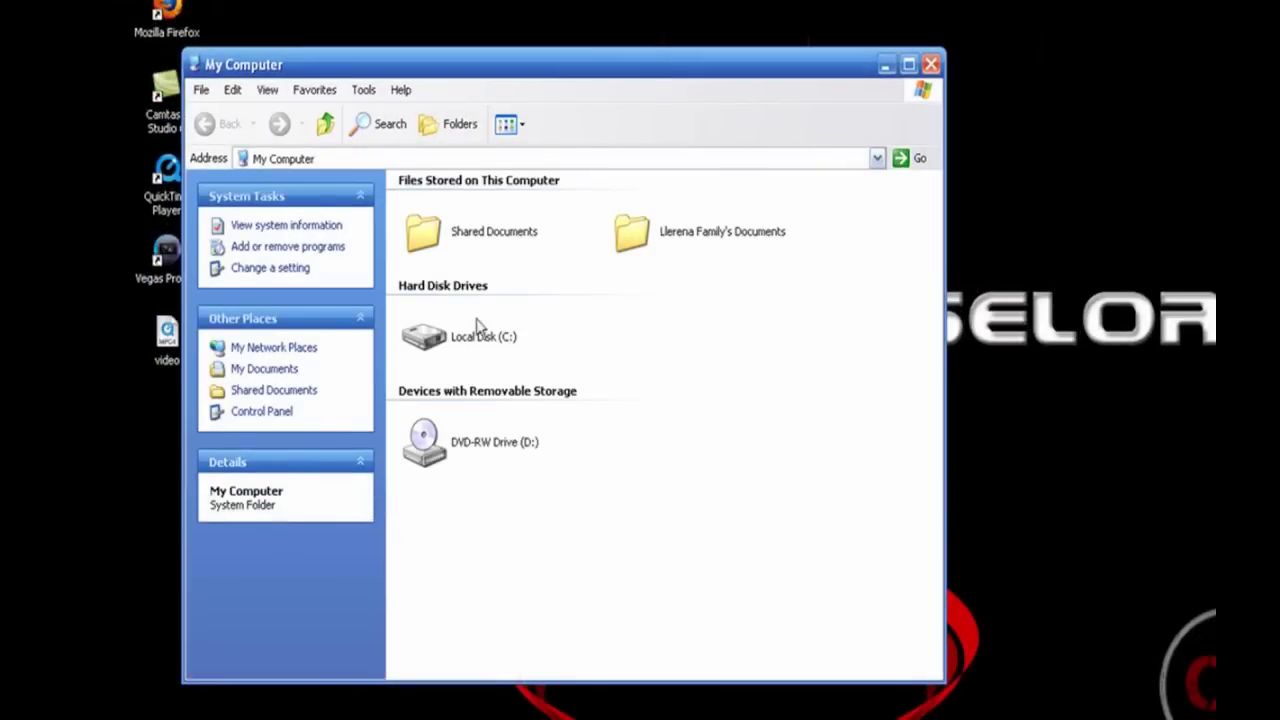
mouse_move(474, 334)
right_click(471, 168)
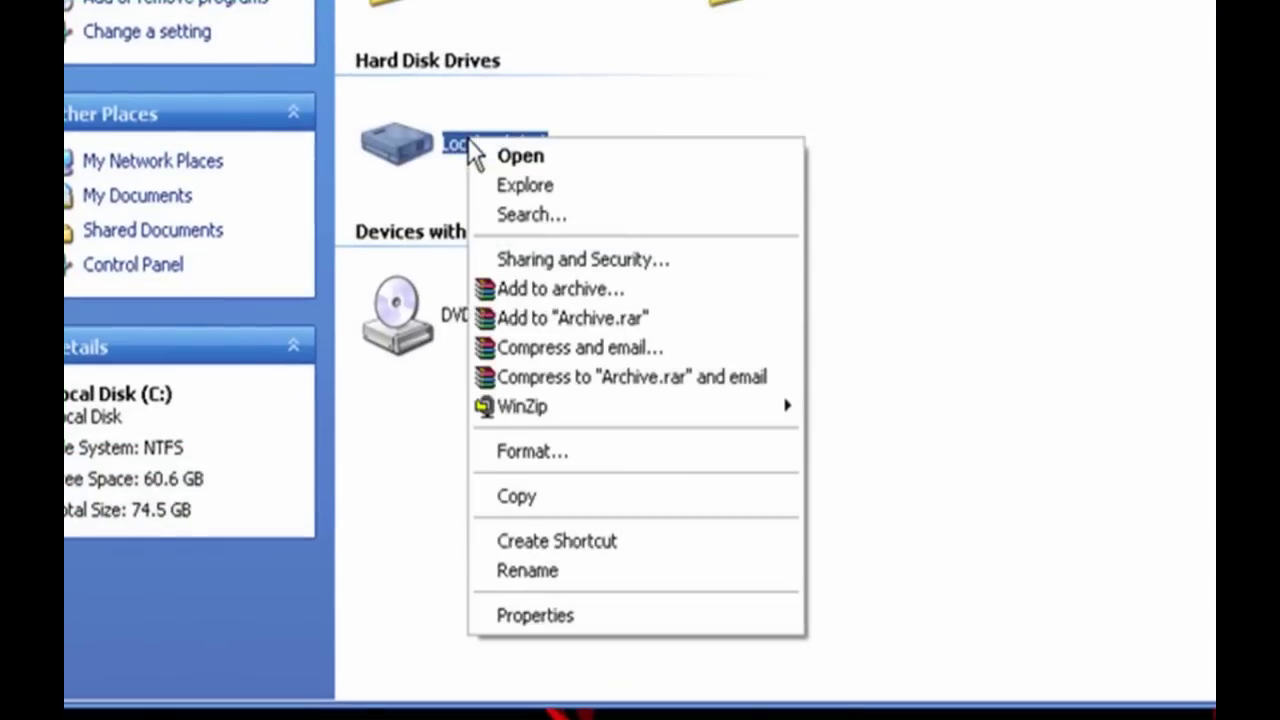
click(523, 606)
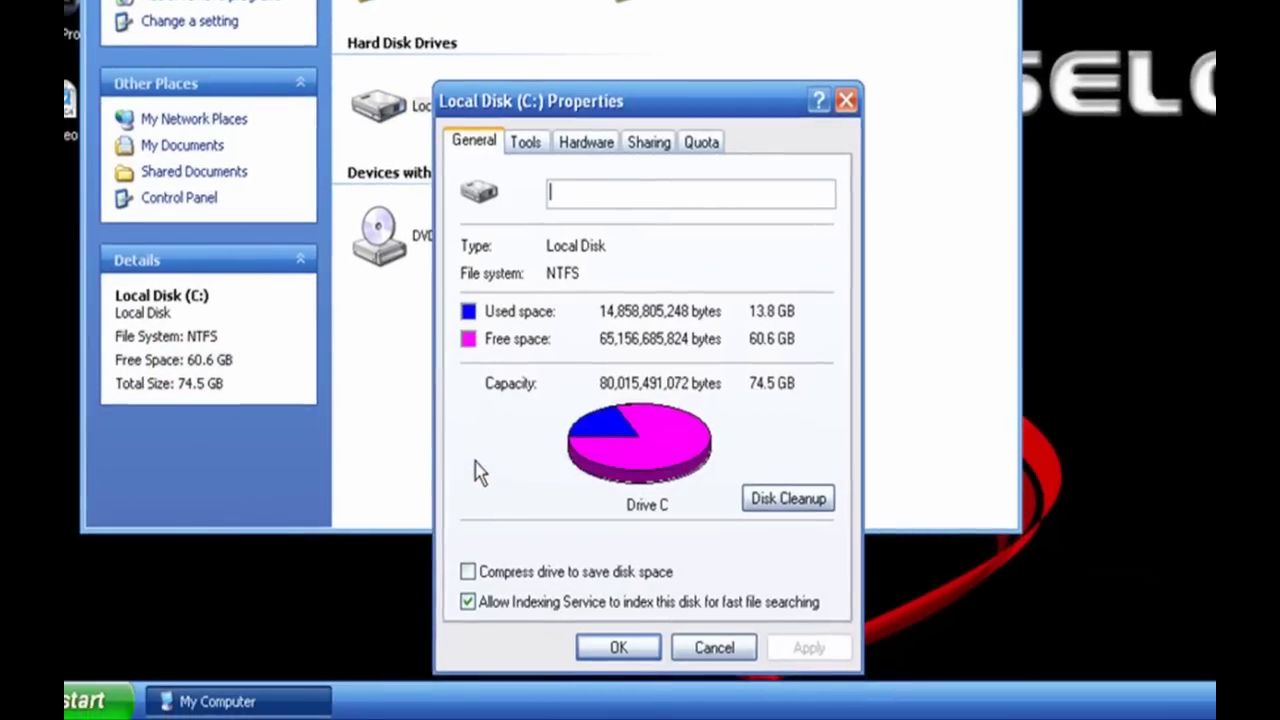
click(525, 143)
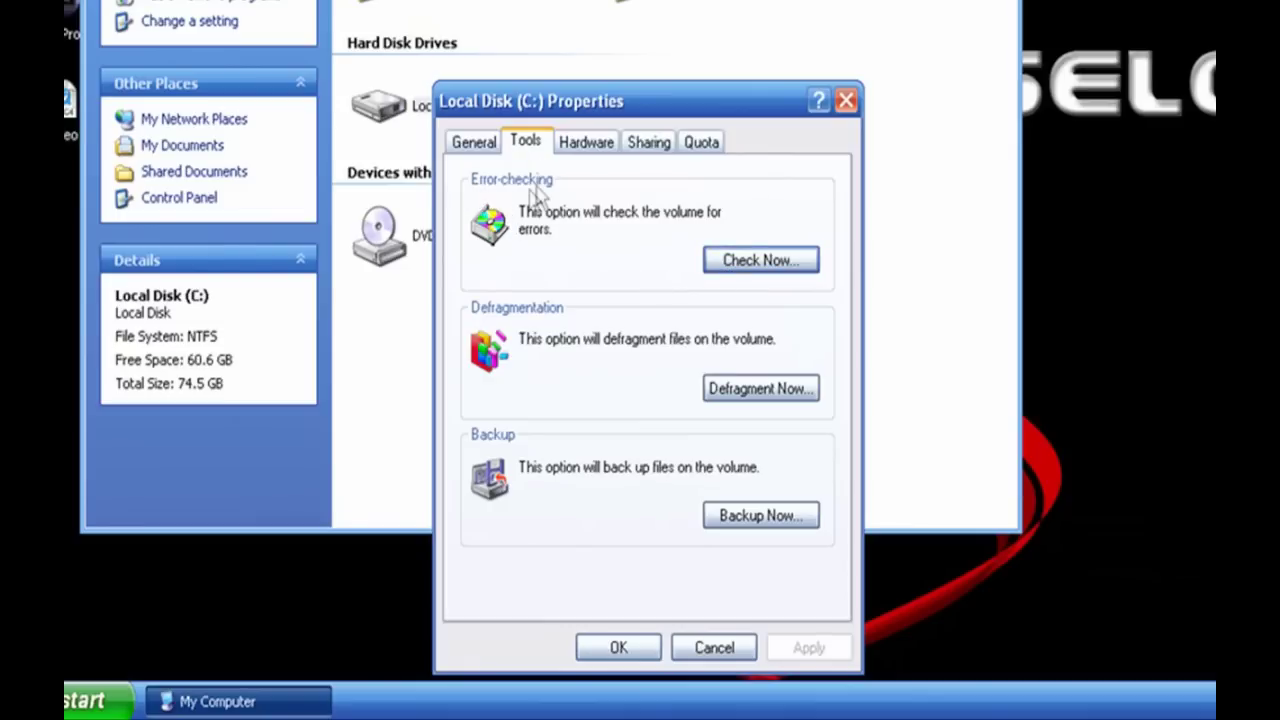
Set up an error check of C: with bad-sector recovery, then cancel it and close Properties
click(720, 262)
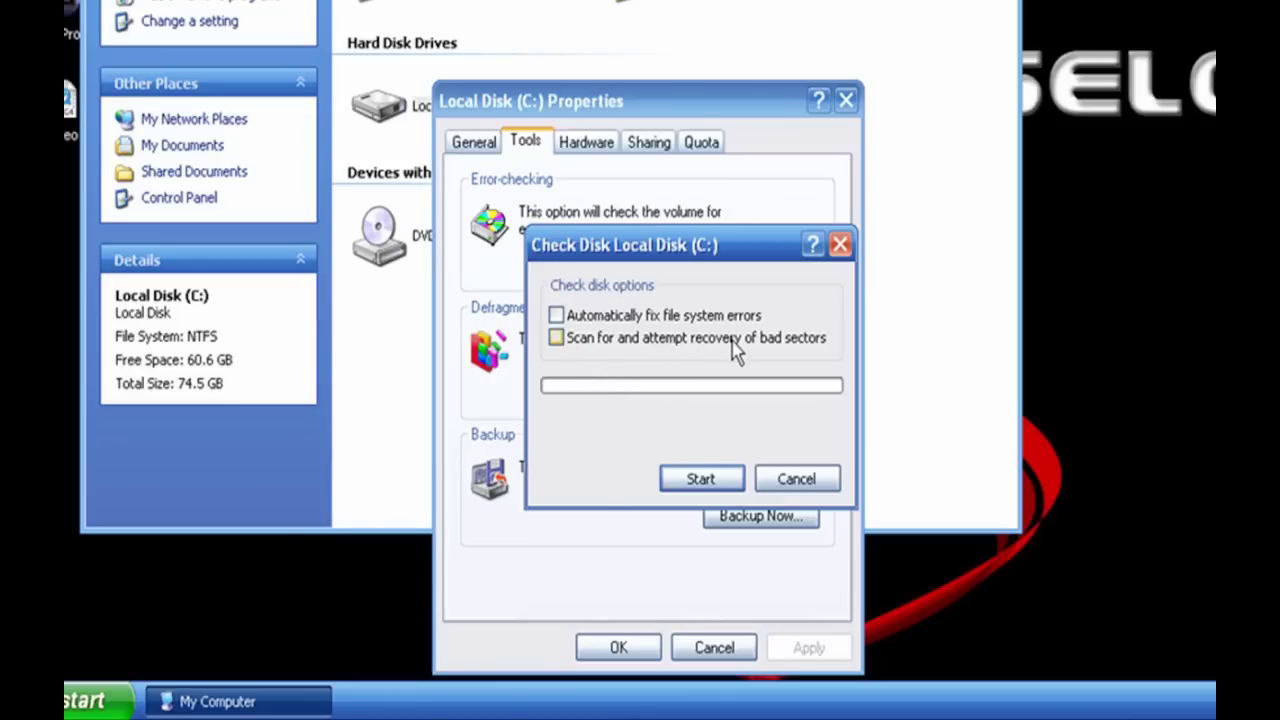
click(556, 339)
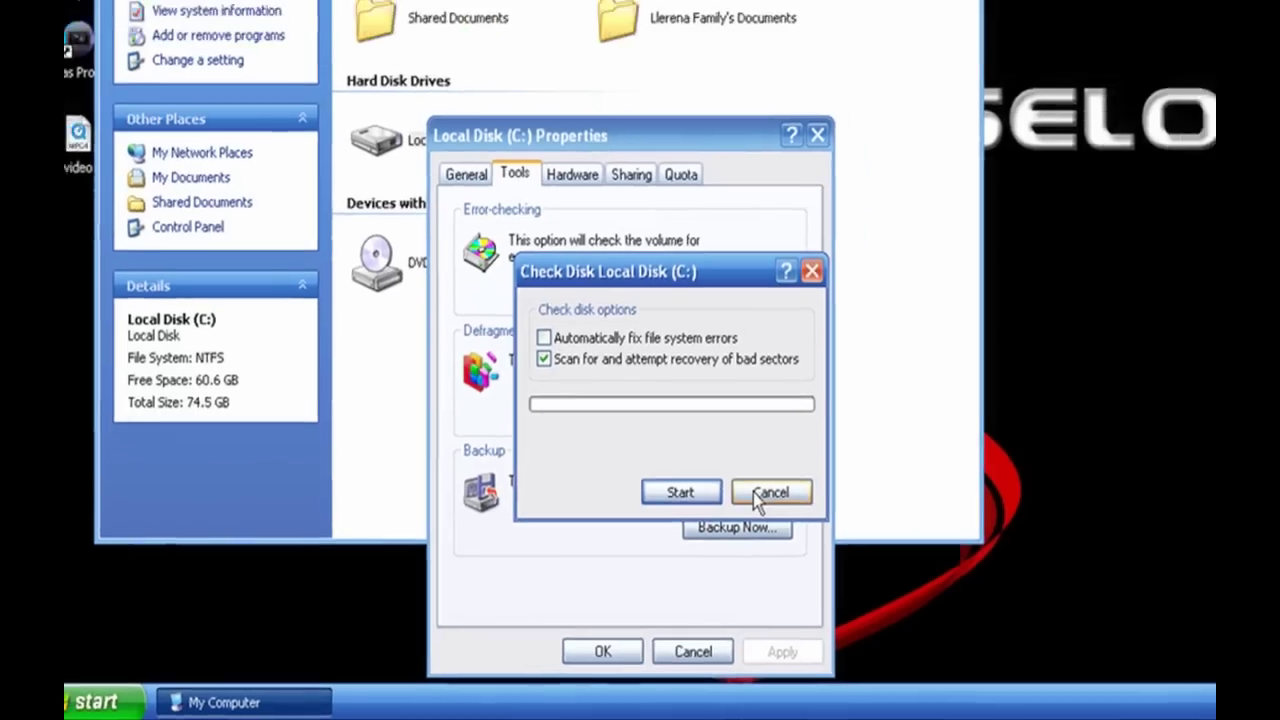
click(790, 482)
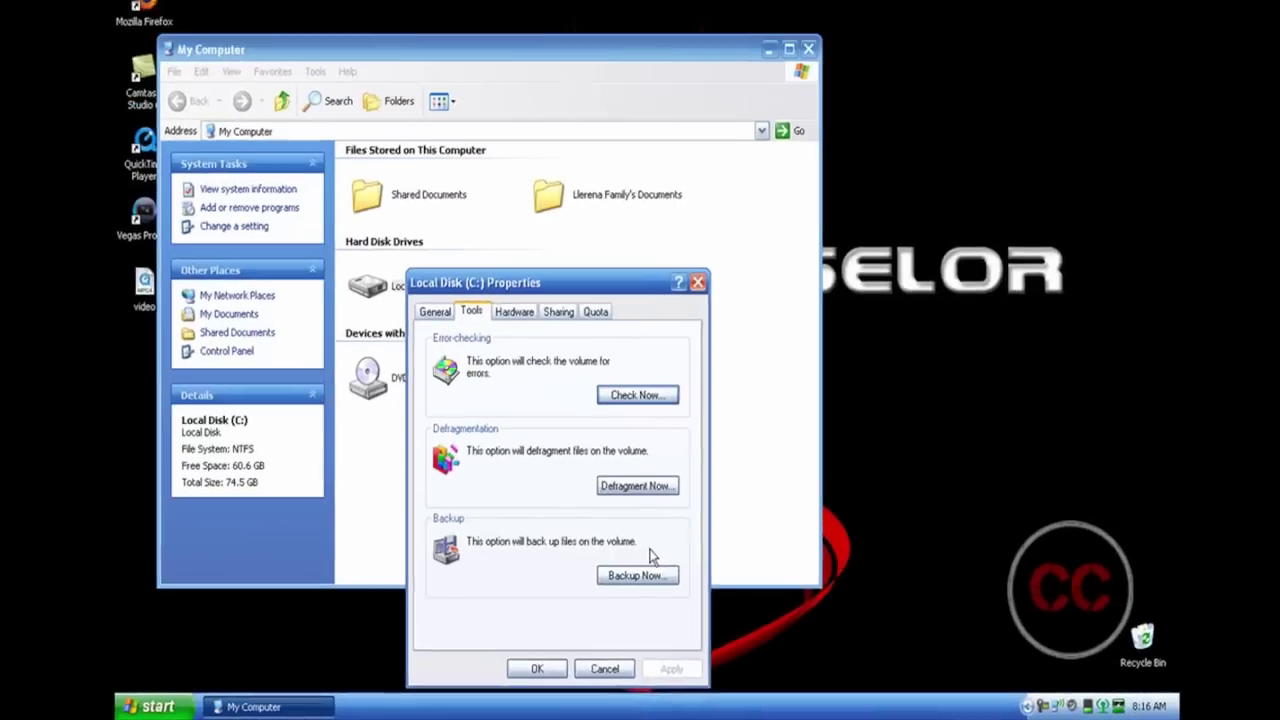
click(597, 670)
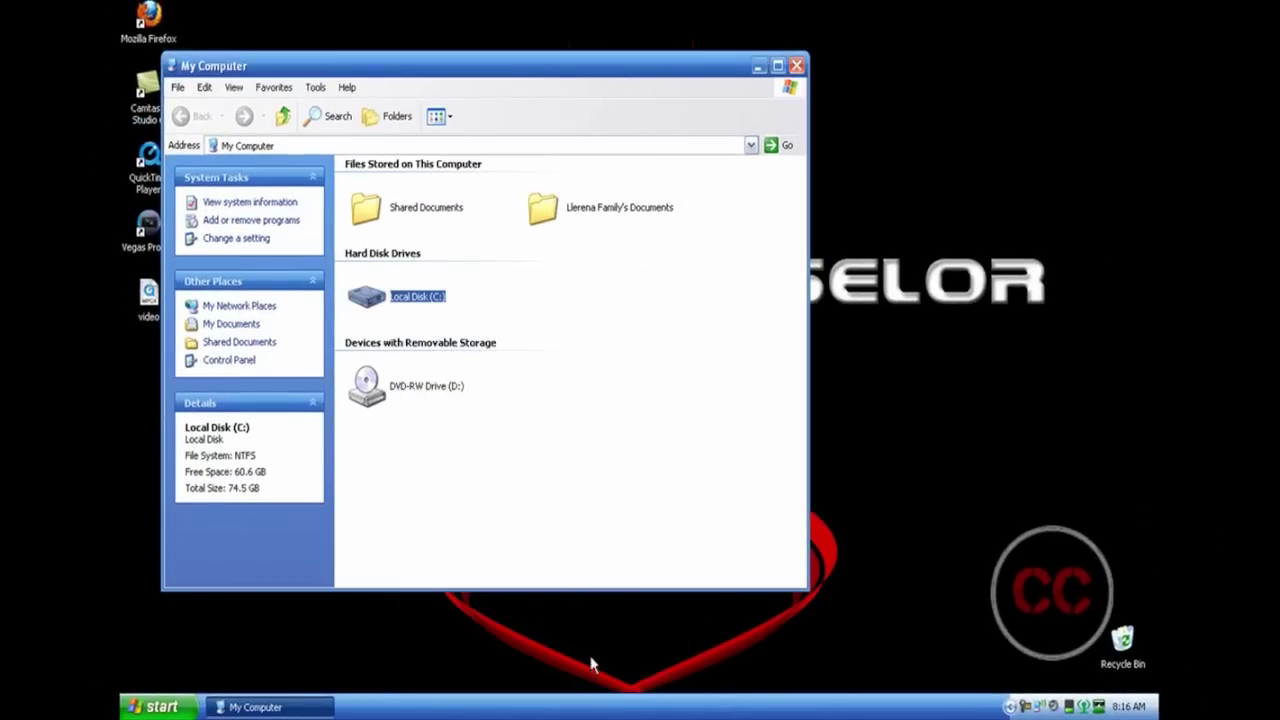
Close the My Computer window to return to the desktop
click(797, 66)
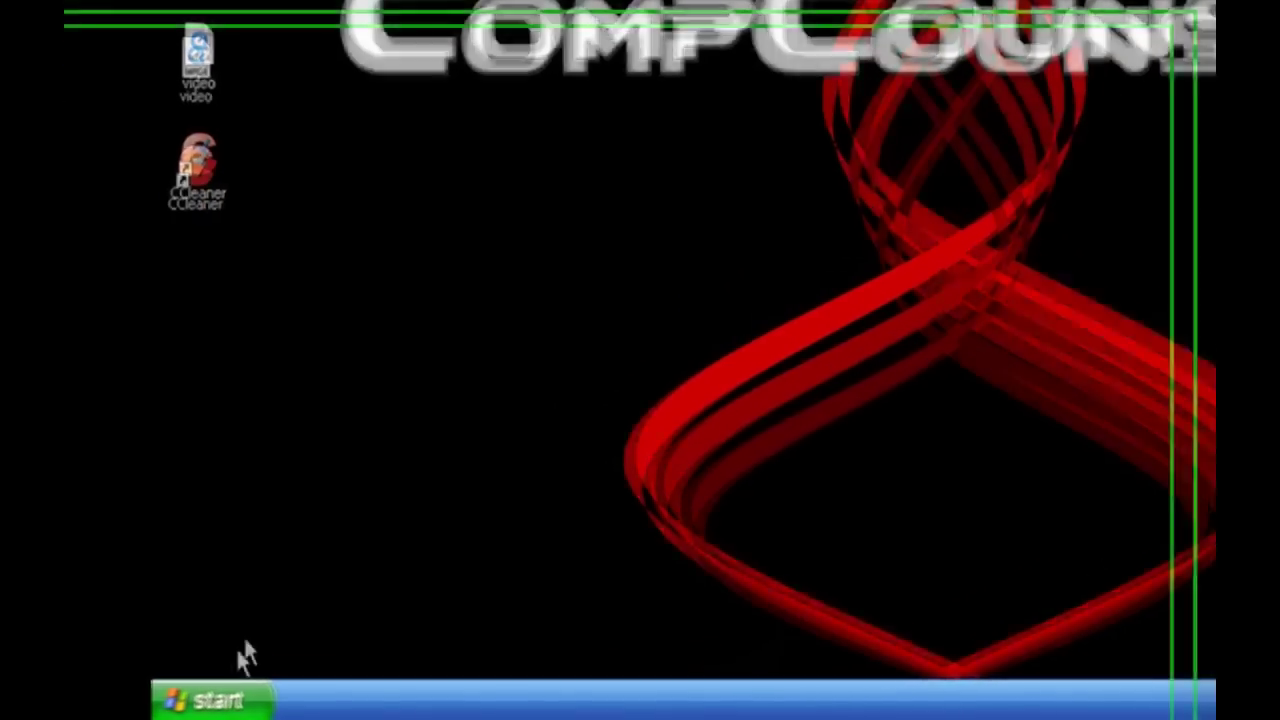
Start Firefox and go to ccleaner.com
click(156, 707)
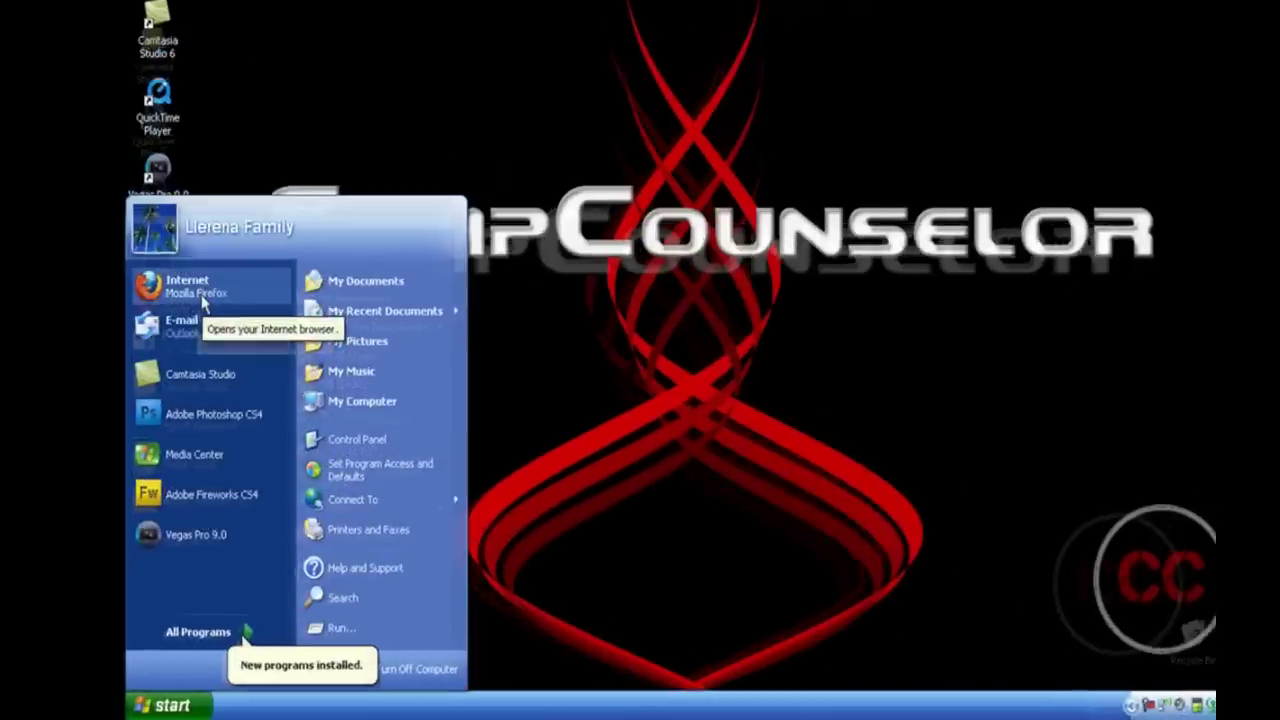
click(200, 290)
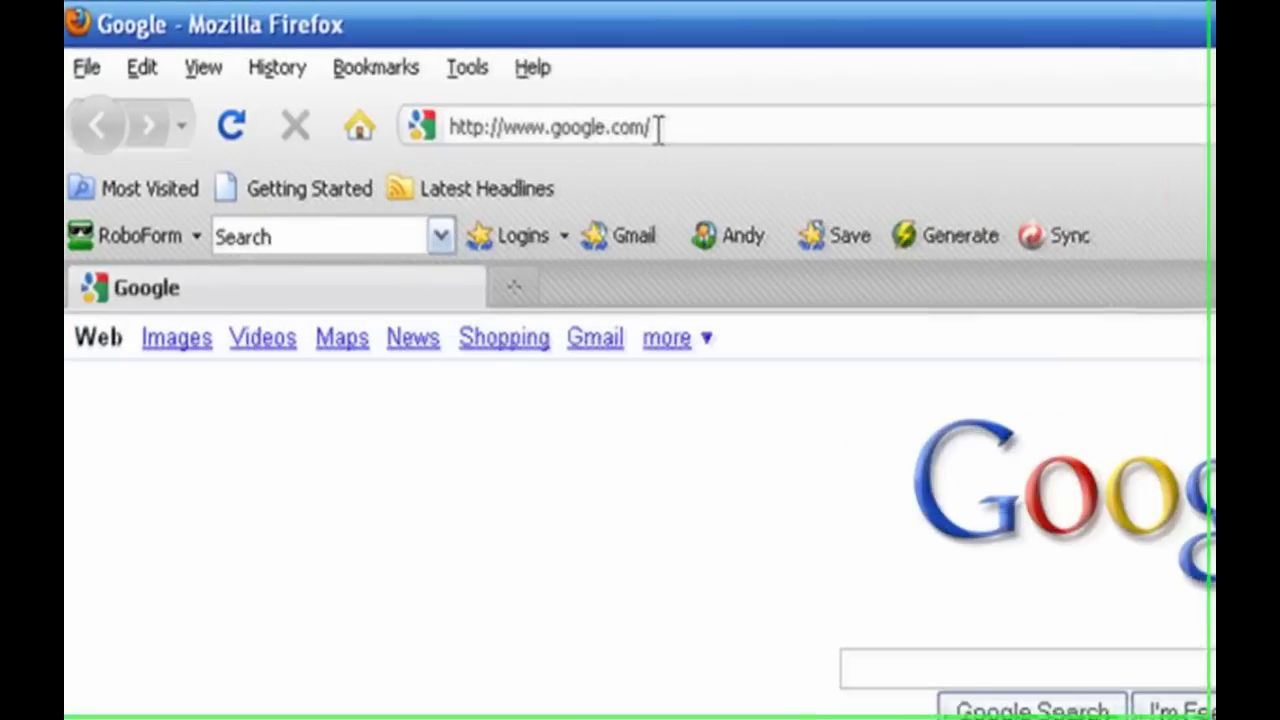
click(407, 60)
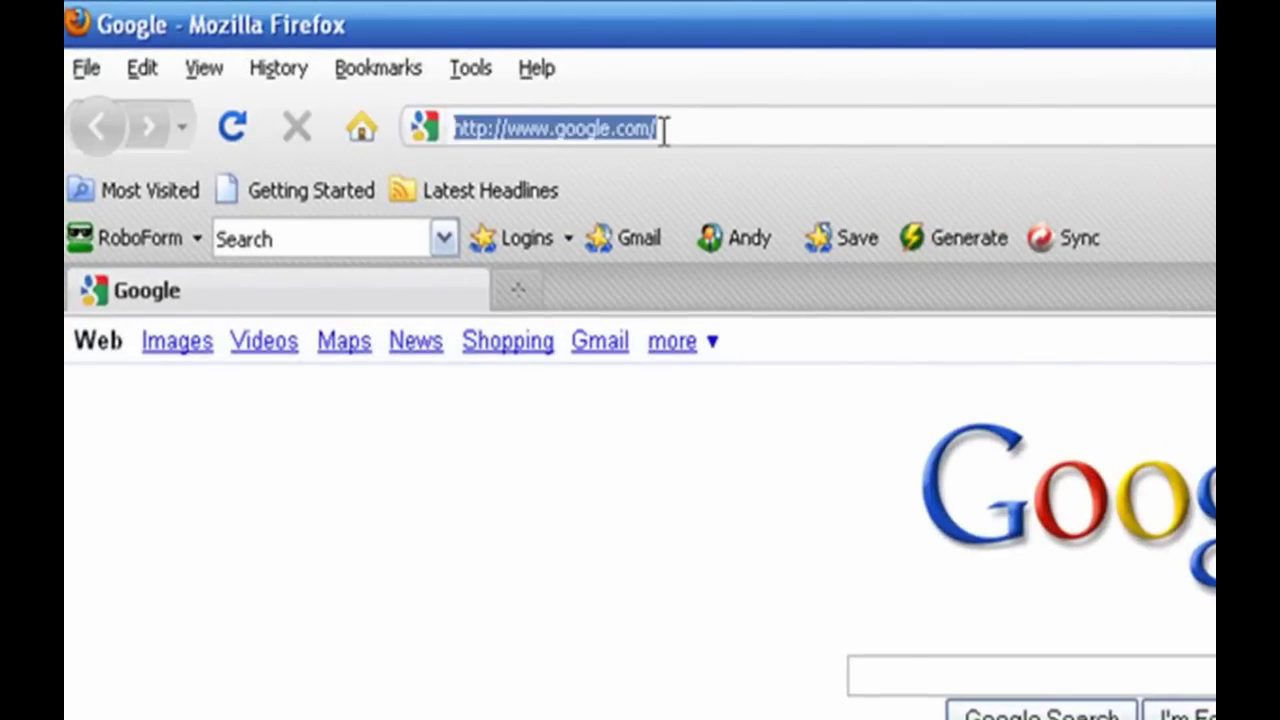
text(cc)
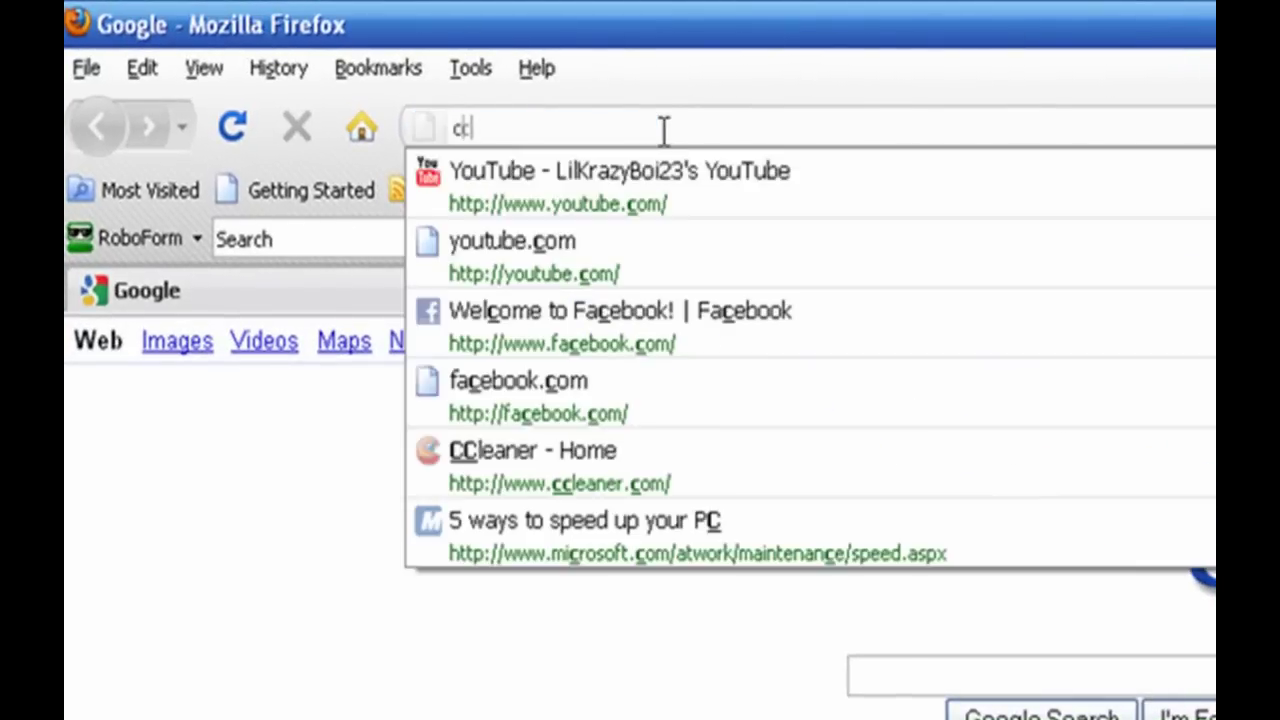
text(leaner.com)
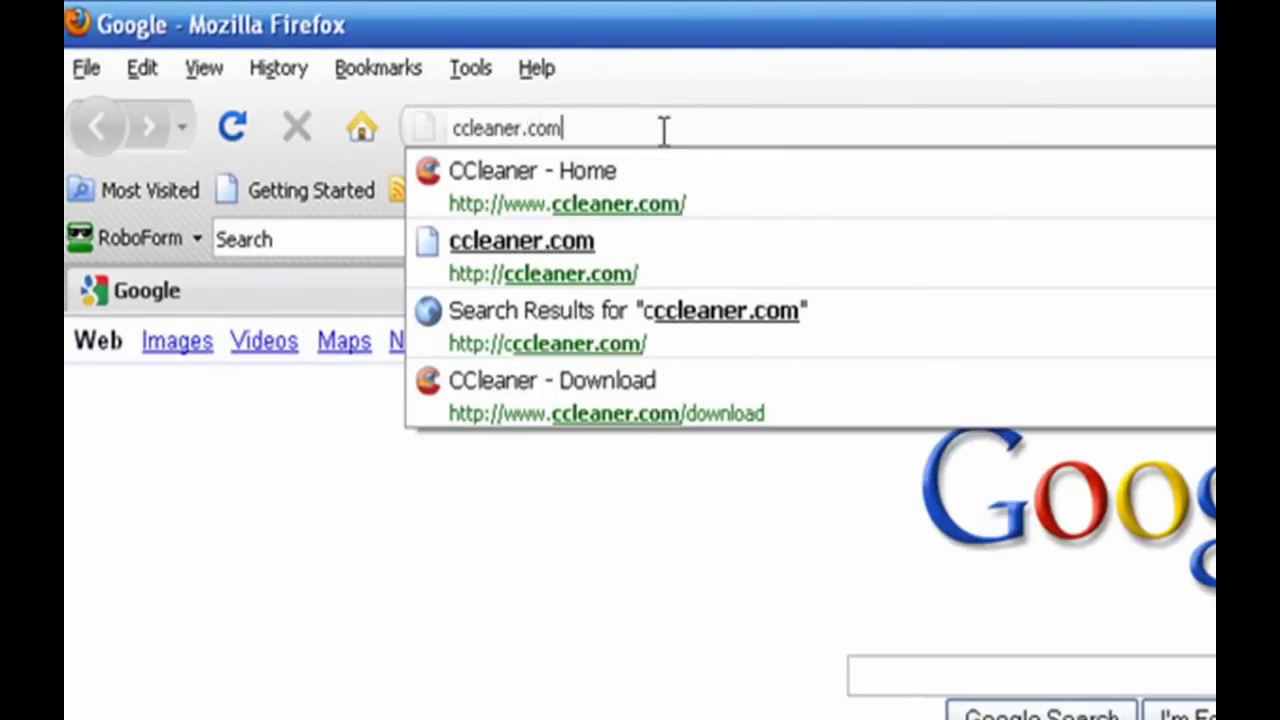
key(Return)
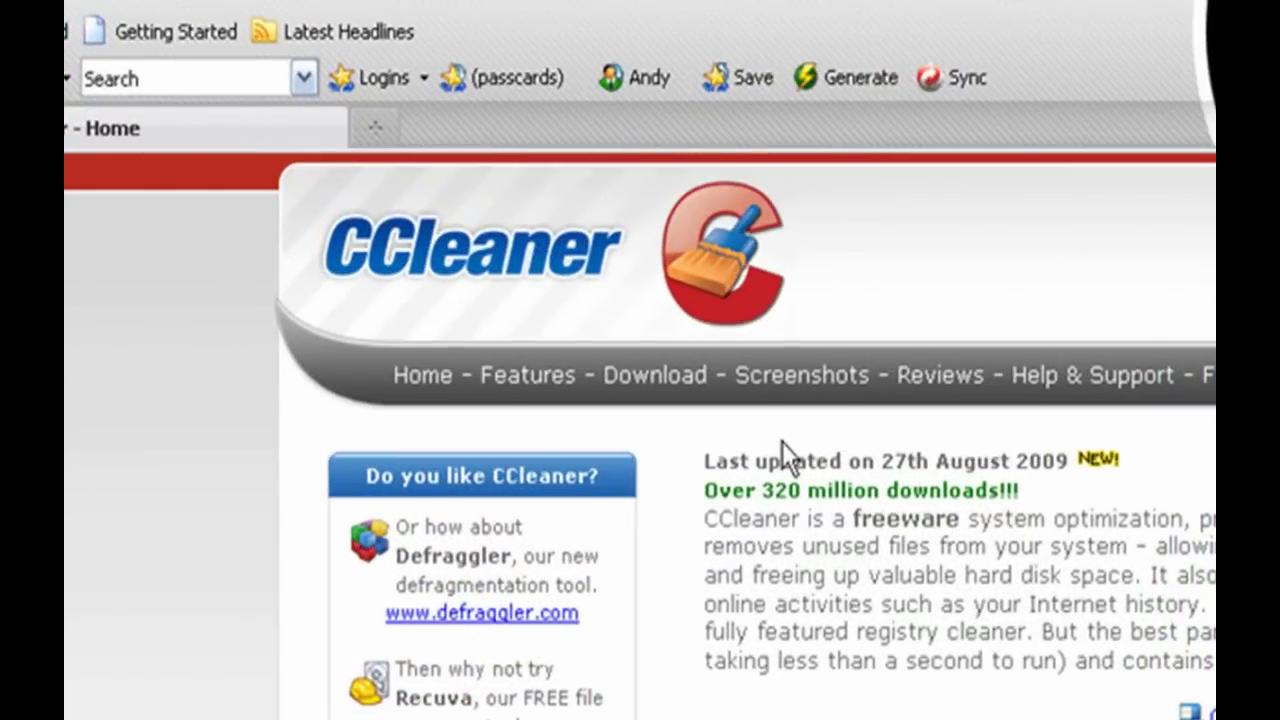
Download CCleaner v2.23.993 from FileHippo.com via the CCleaner site's download page
click(660, 380)
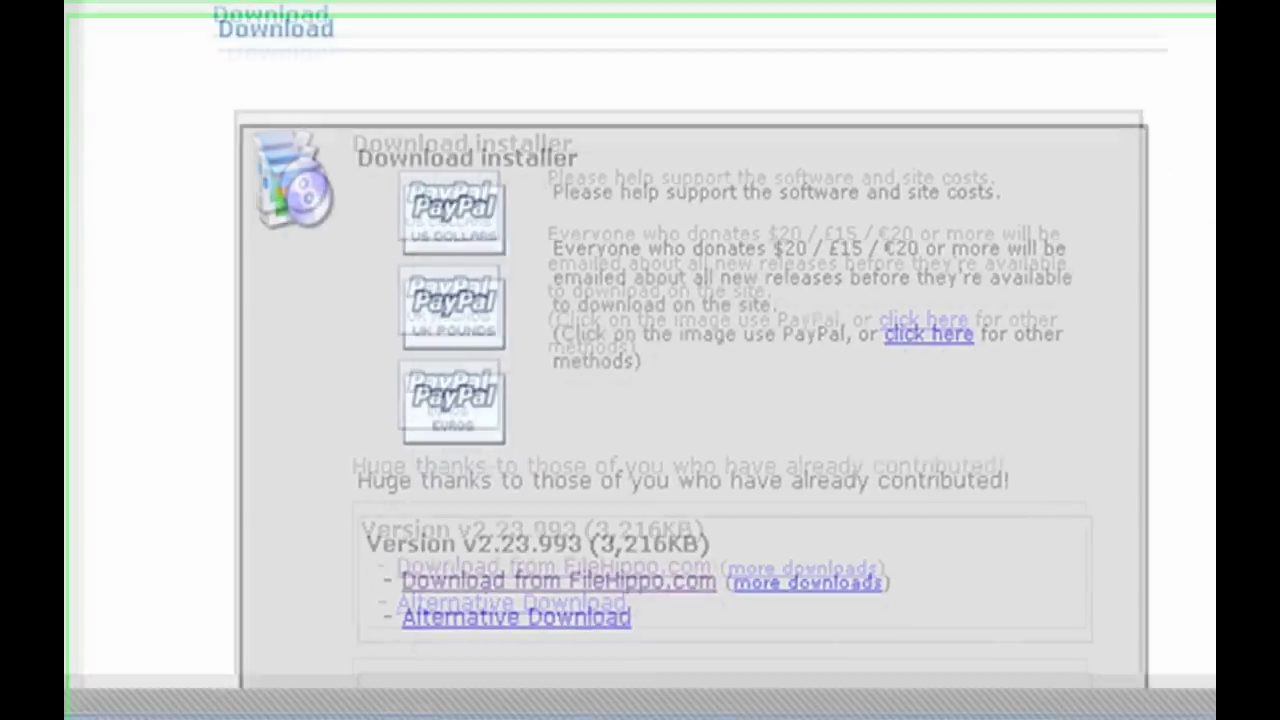
scroll(467, 15, down, 5)
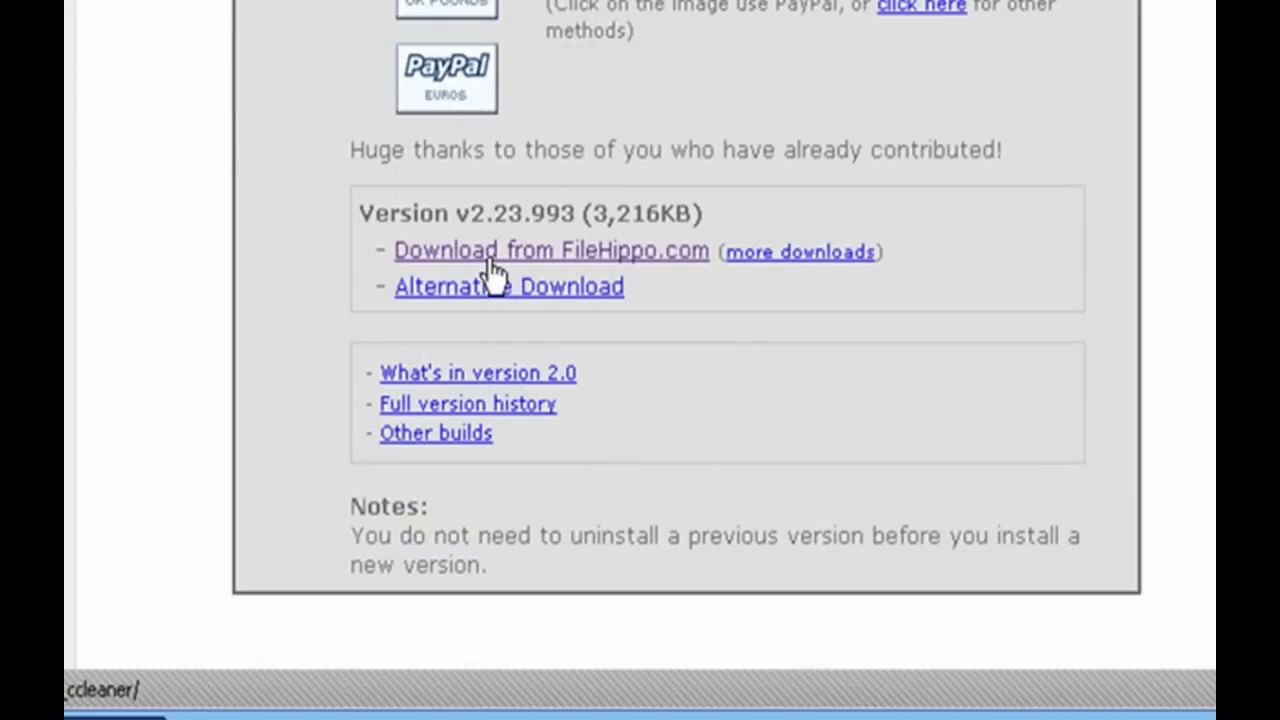
click(492, 258)
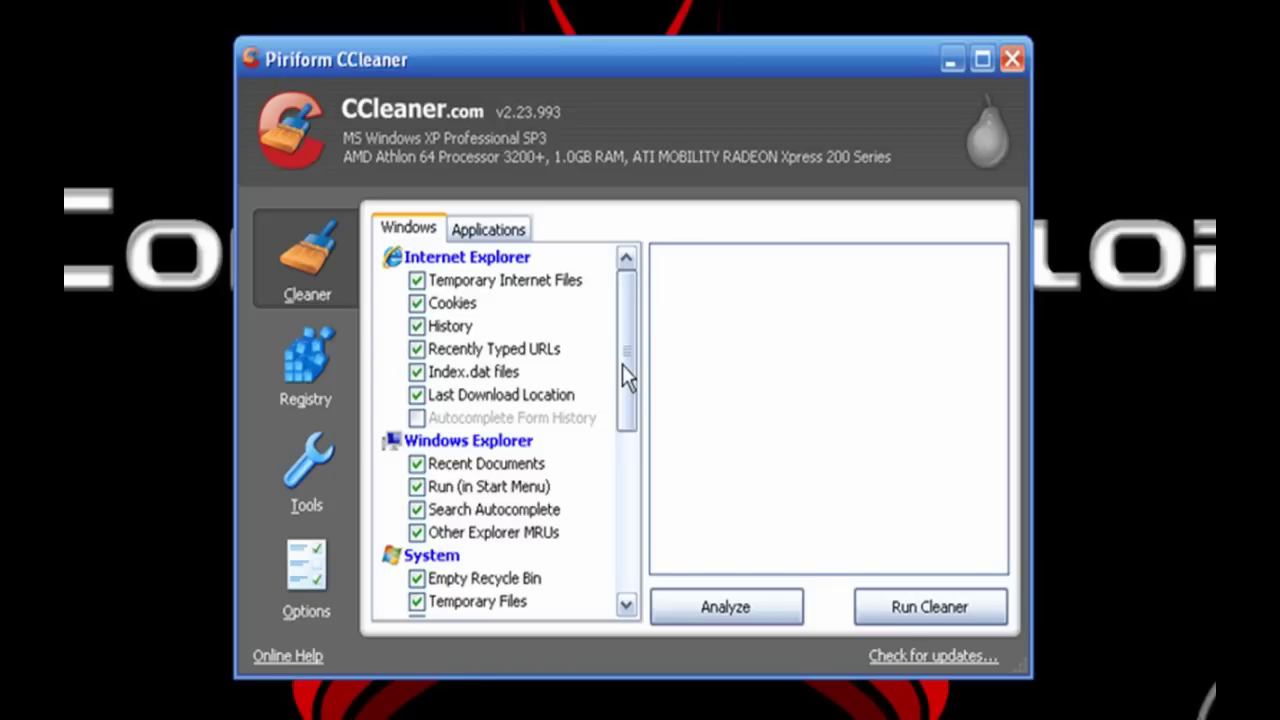
Review CCleaner's Windows cleaner items, then browse the Applications list of Firefox, Photoshop and Java items
drag(627, 376, 627, 447)
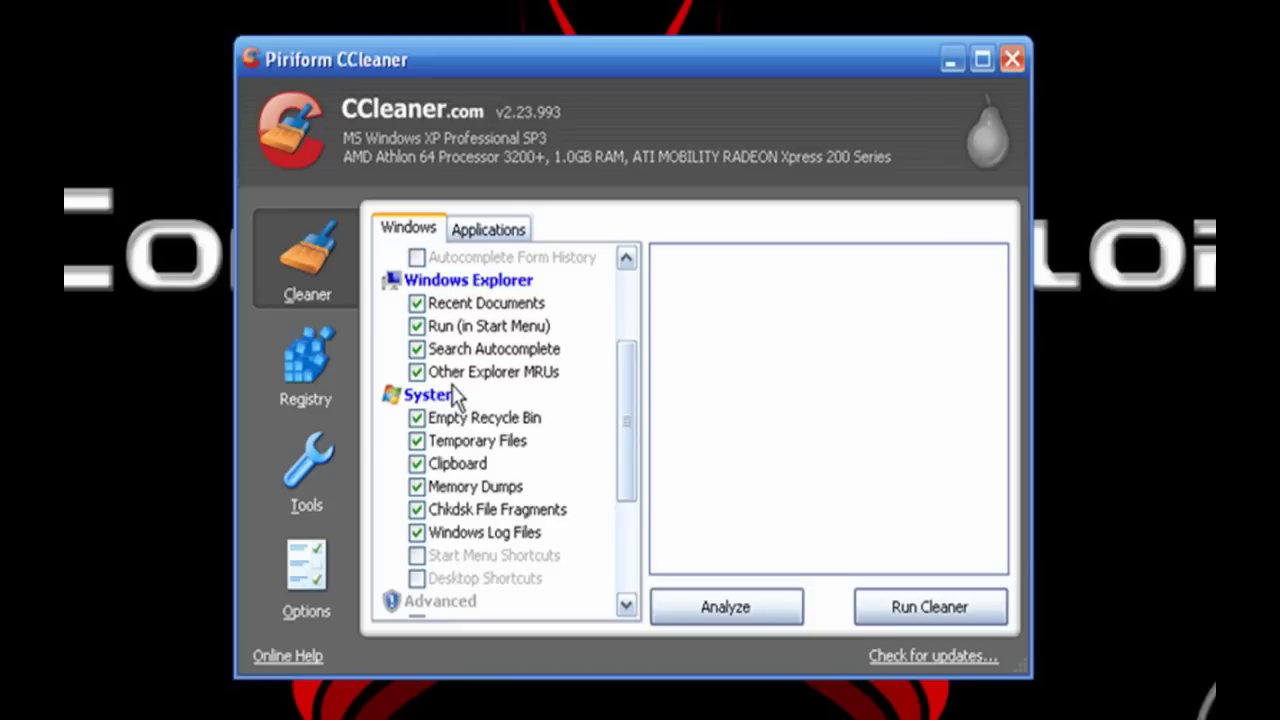
click(487, 232)
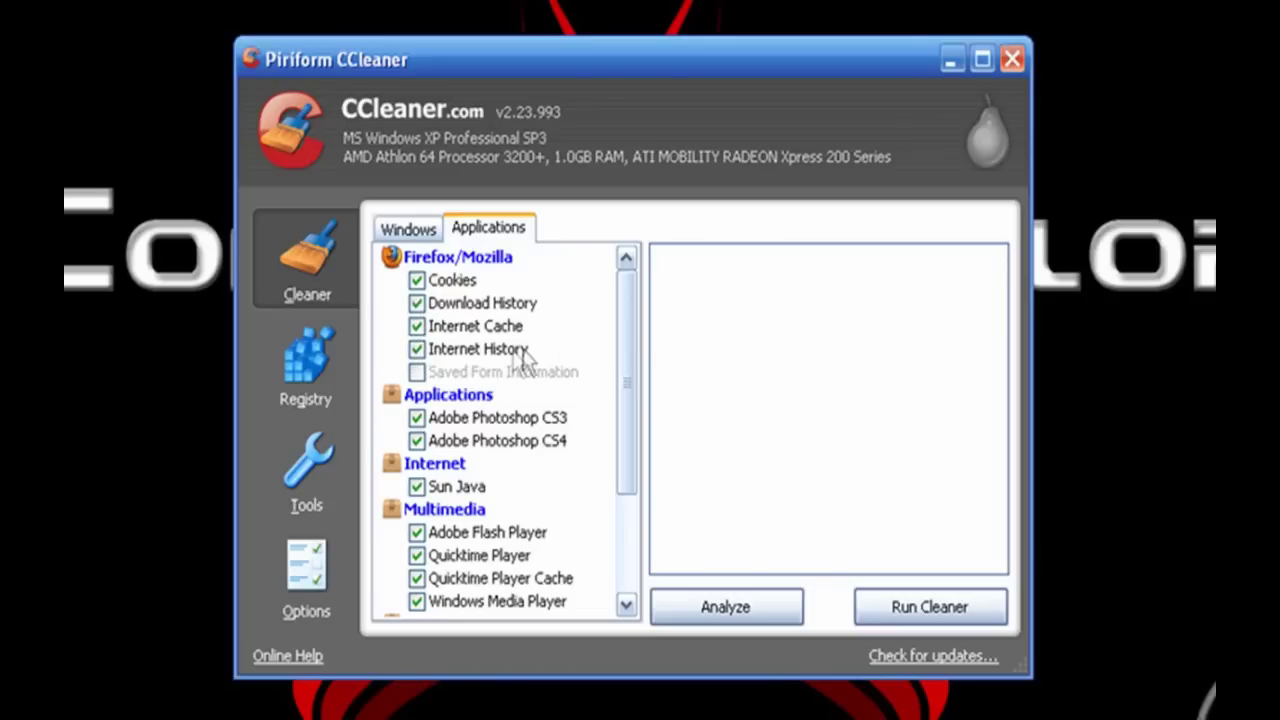
drag(622, 381, 620, 466)
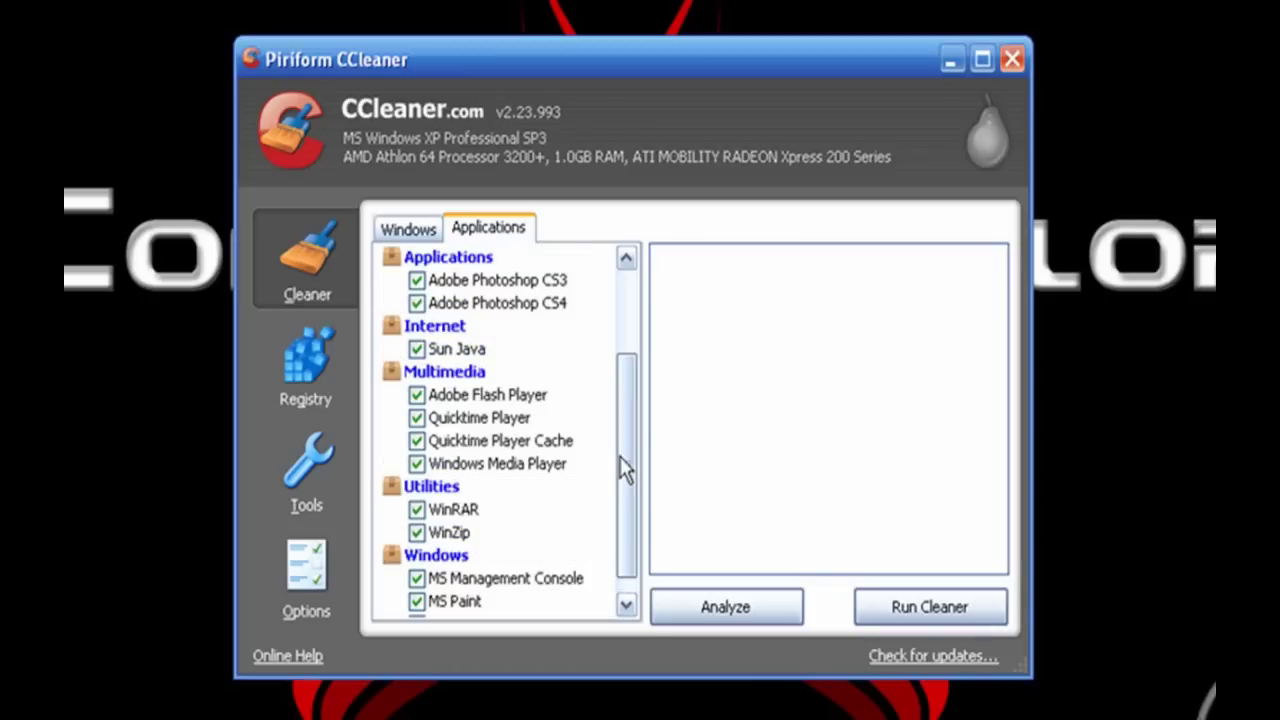
drag(622, 468, 611, 371)
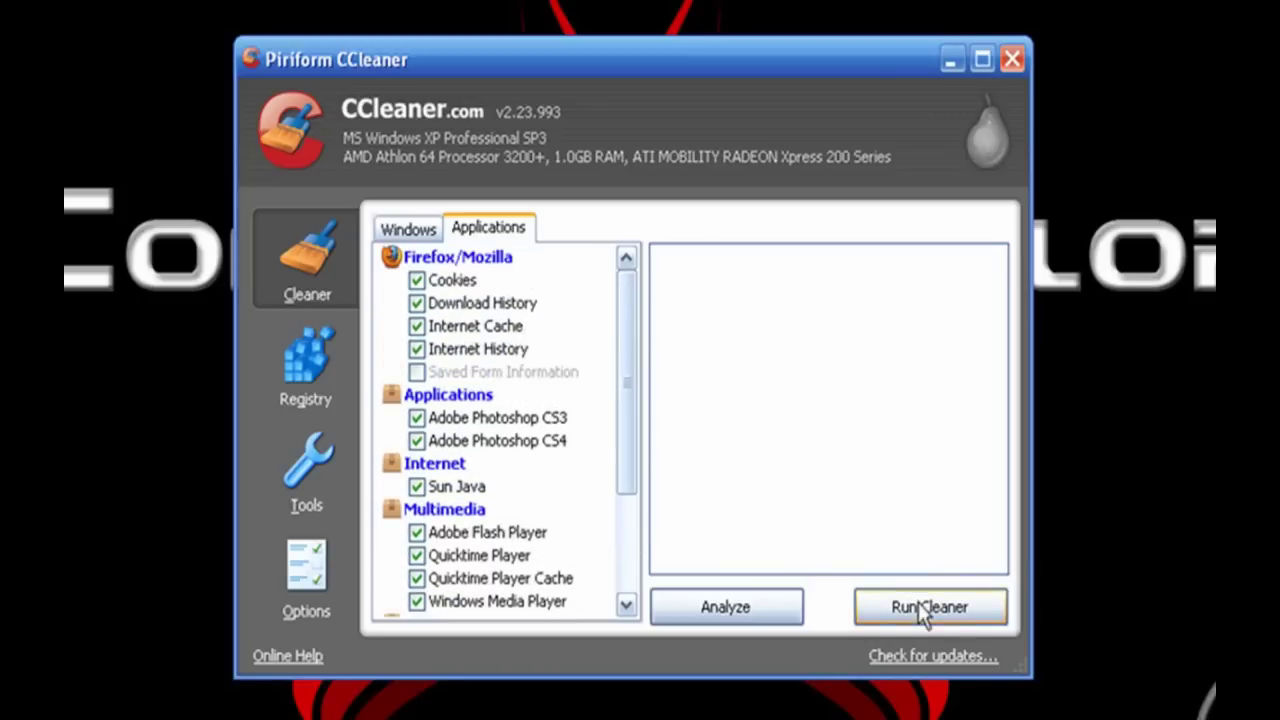